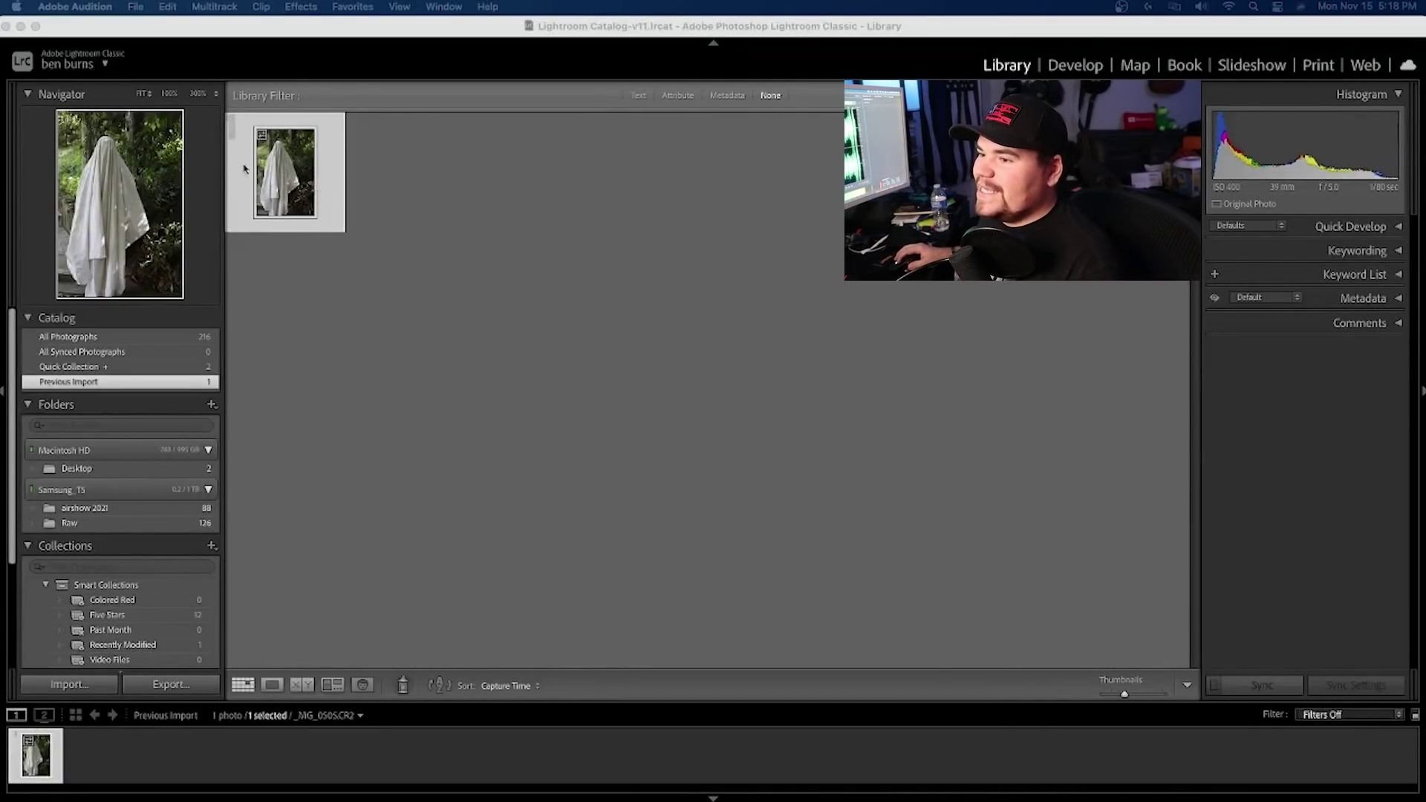
- Open the ghost photo _MG_0505.CR2 in the Develop module for editing
left_click(1054, 64)
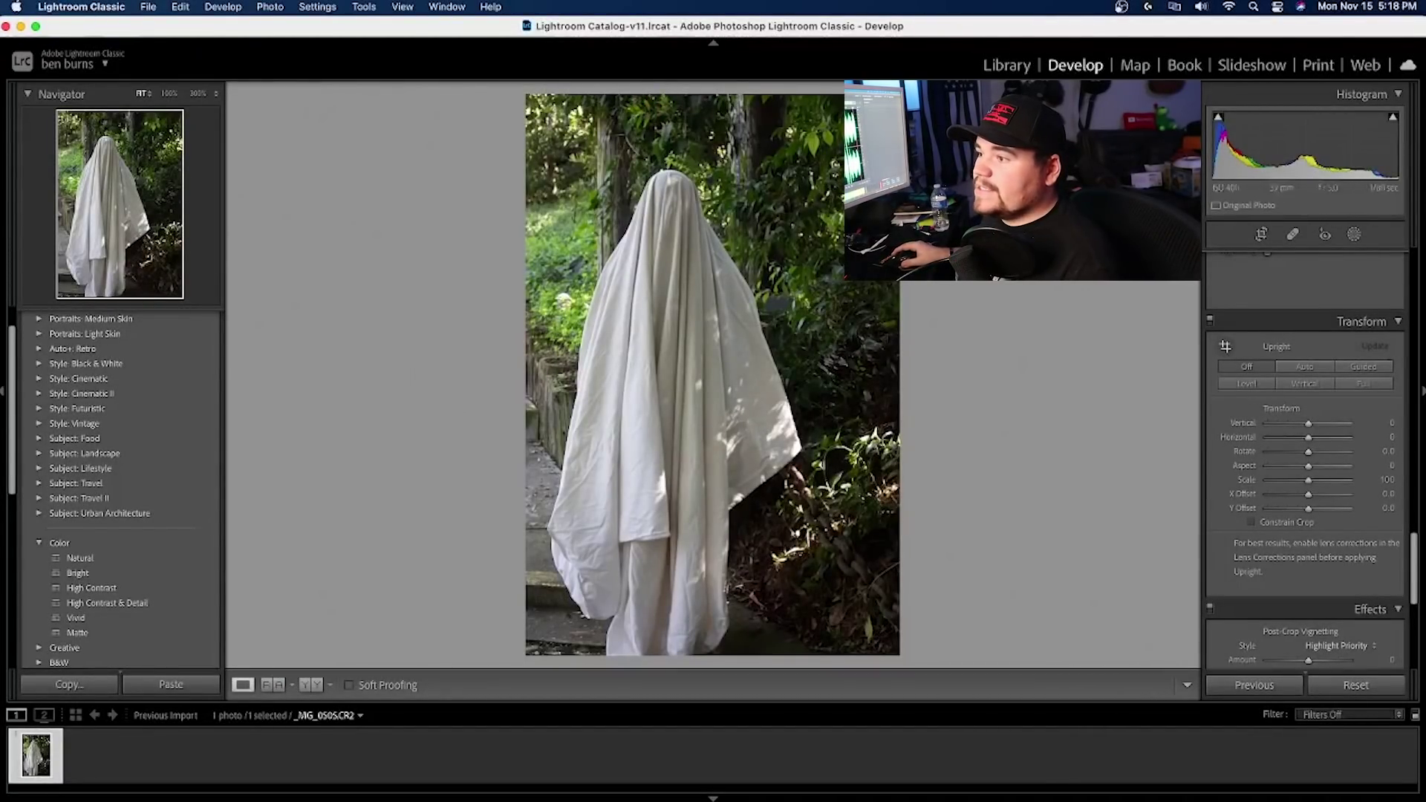
- Apply the Matte preset from the Color presets group to the ghost photo
scroll(96, 594, "down", 1)
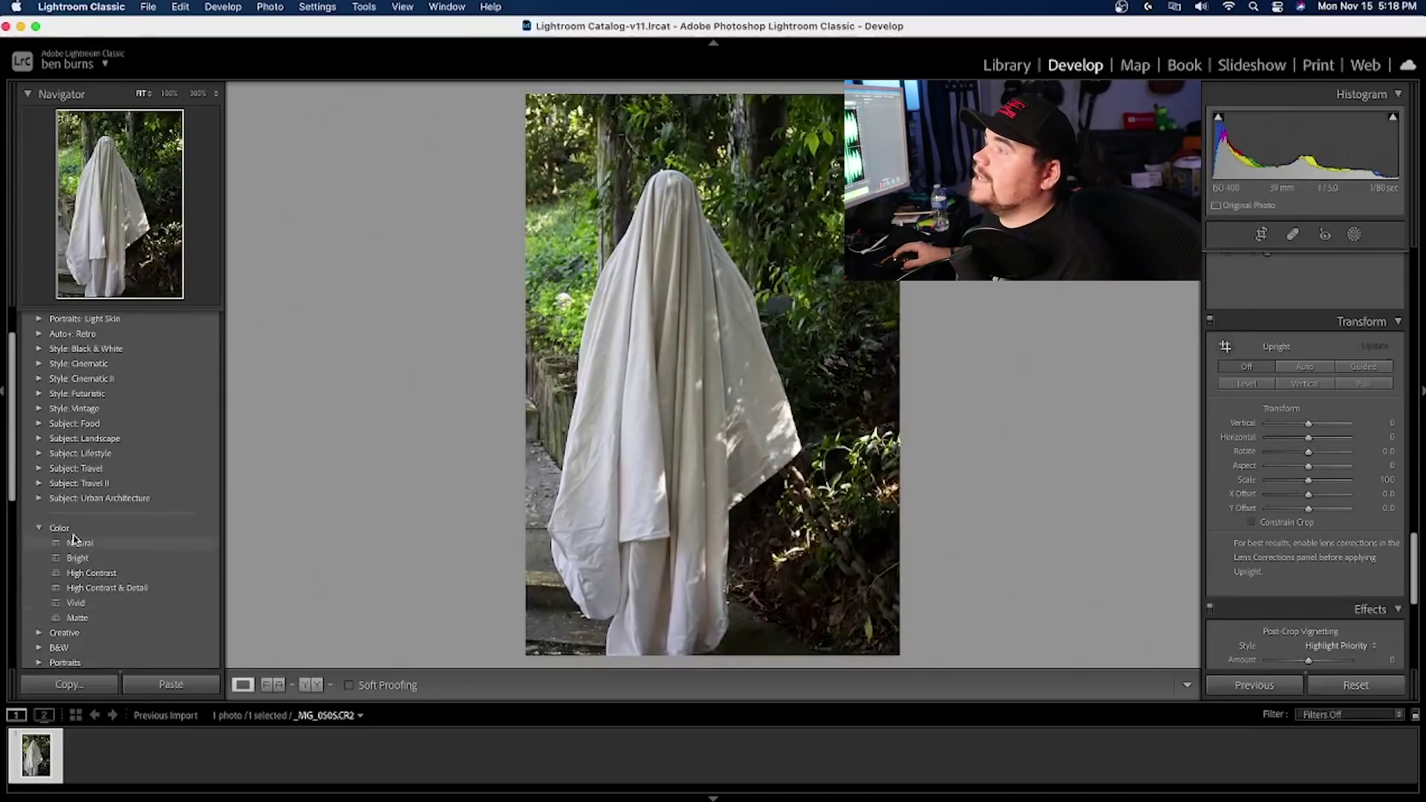
left_click(81, 618)
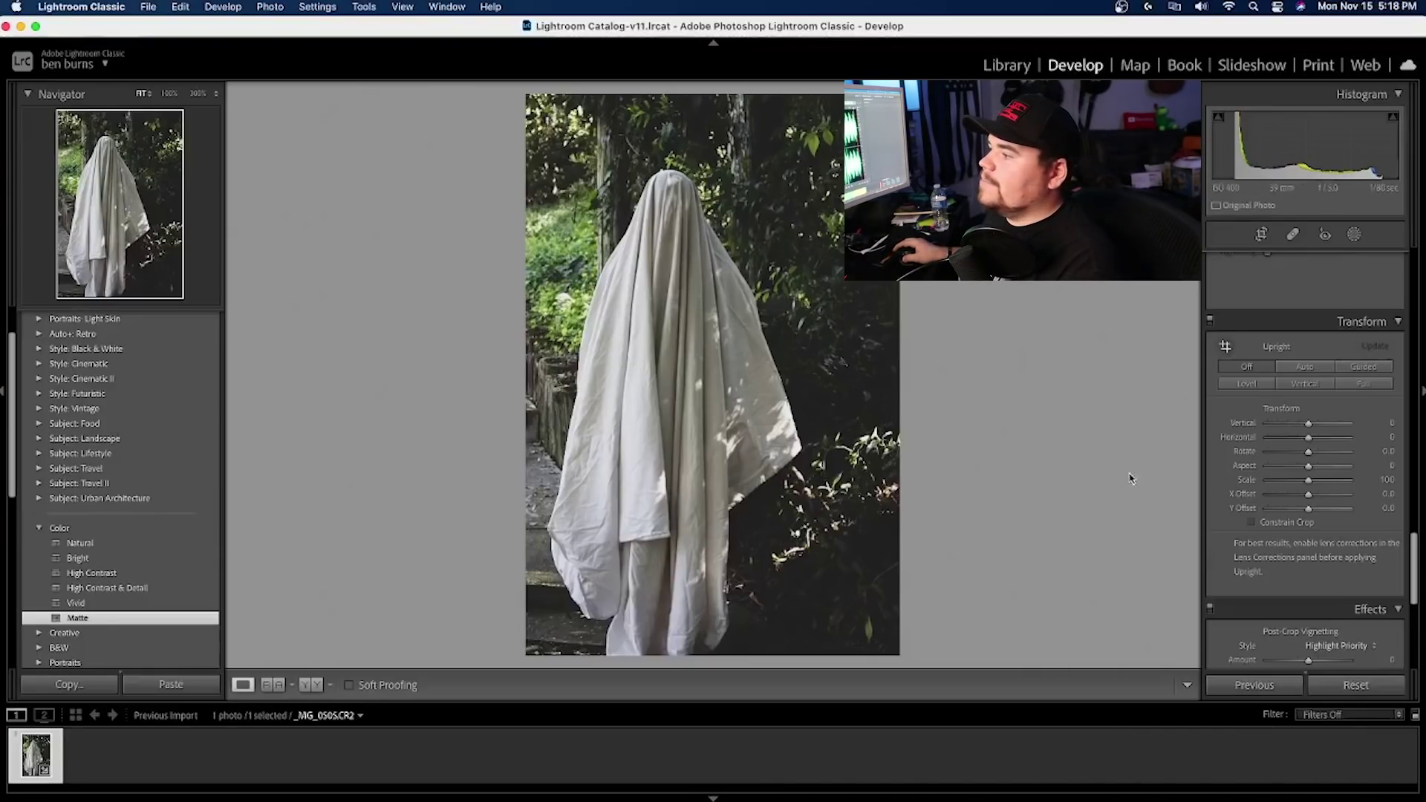
scroll(1349, 474, "up", 10)
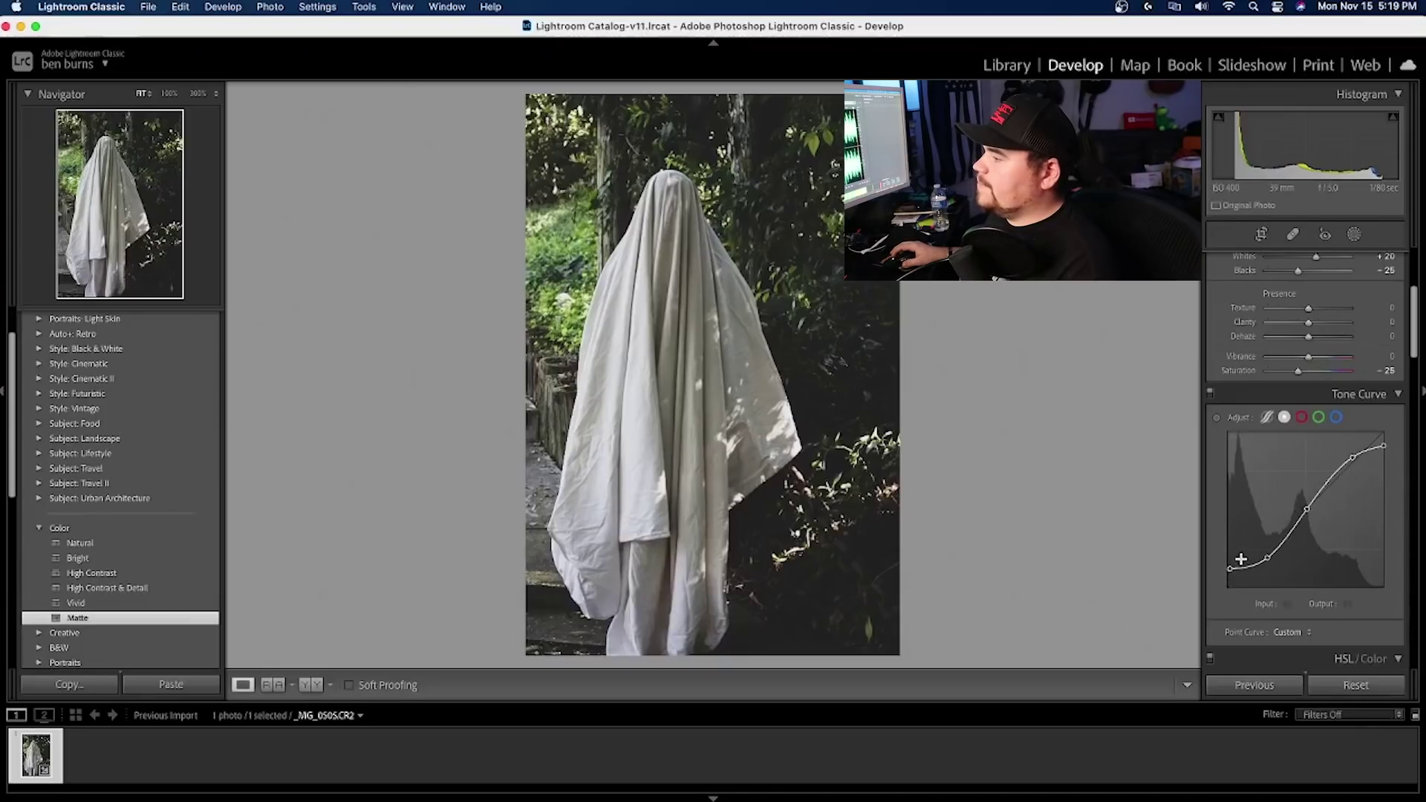
scroll(1399, 483, "up", 4)
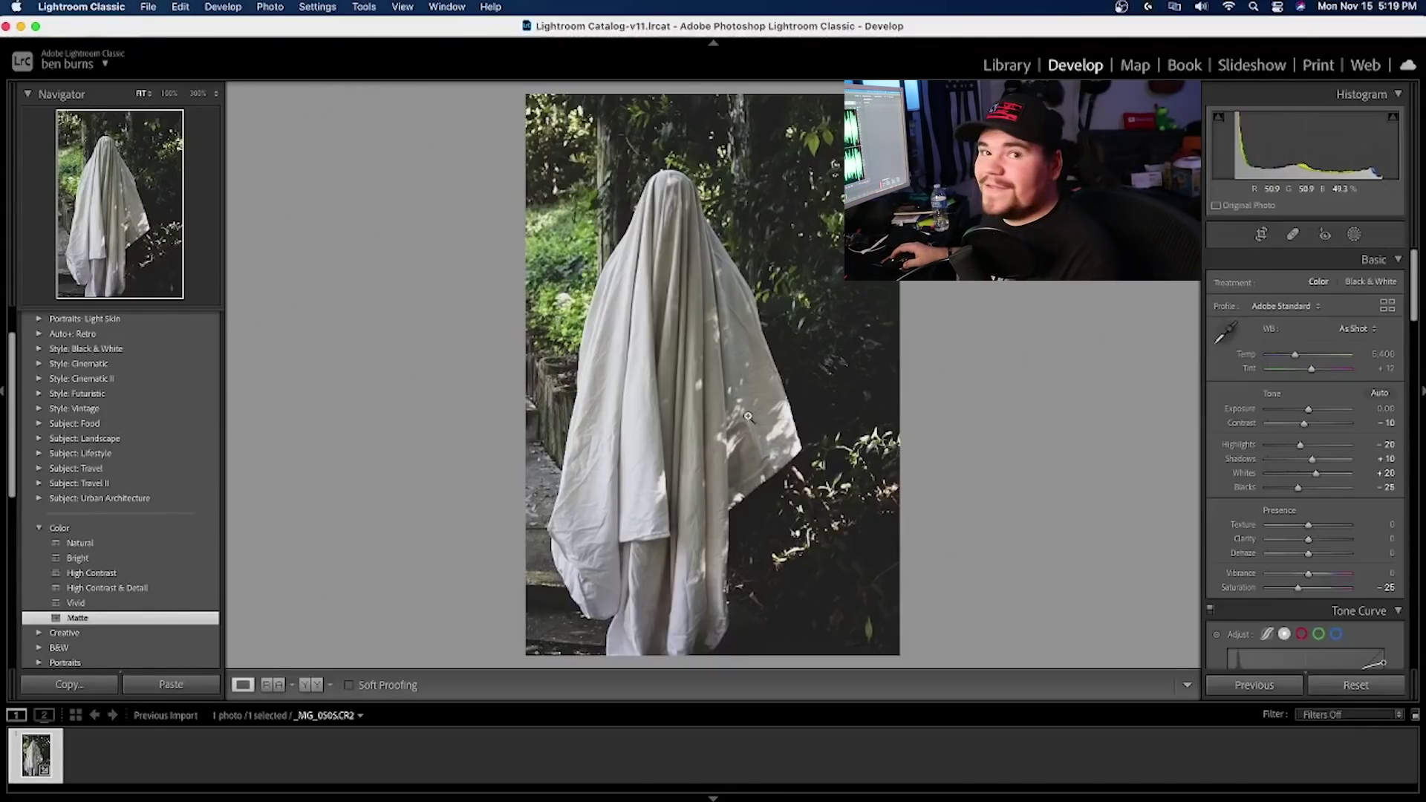
- Add a Select Subject mask isolating the ghost sheet and raise its Contrast to 18
left_click(1354, 235)
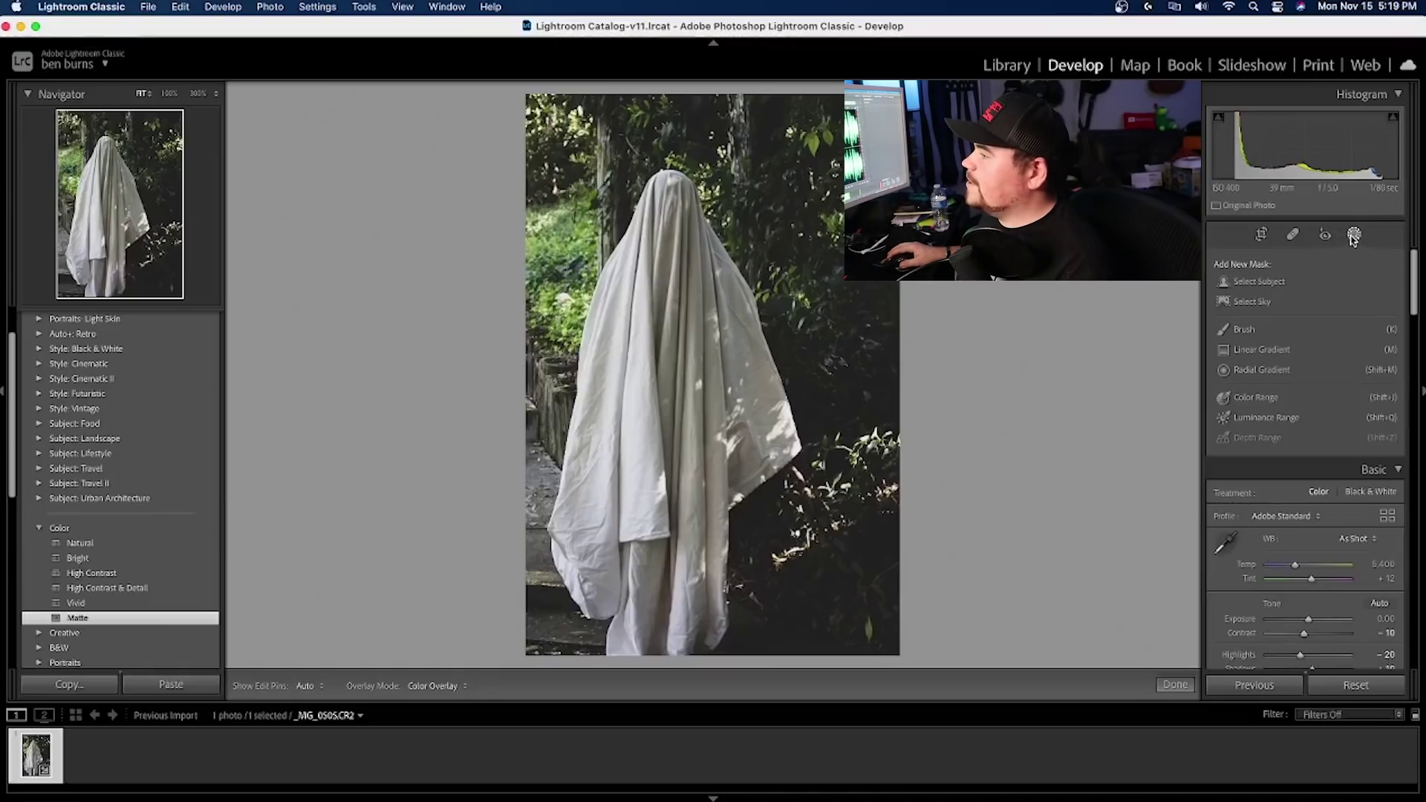
left_click(1247, 288)
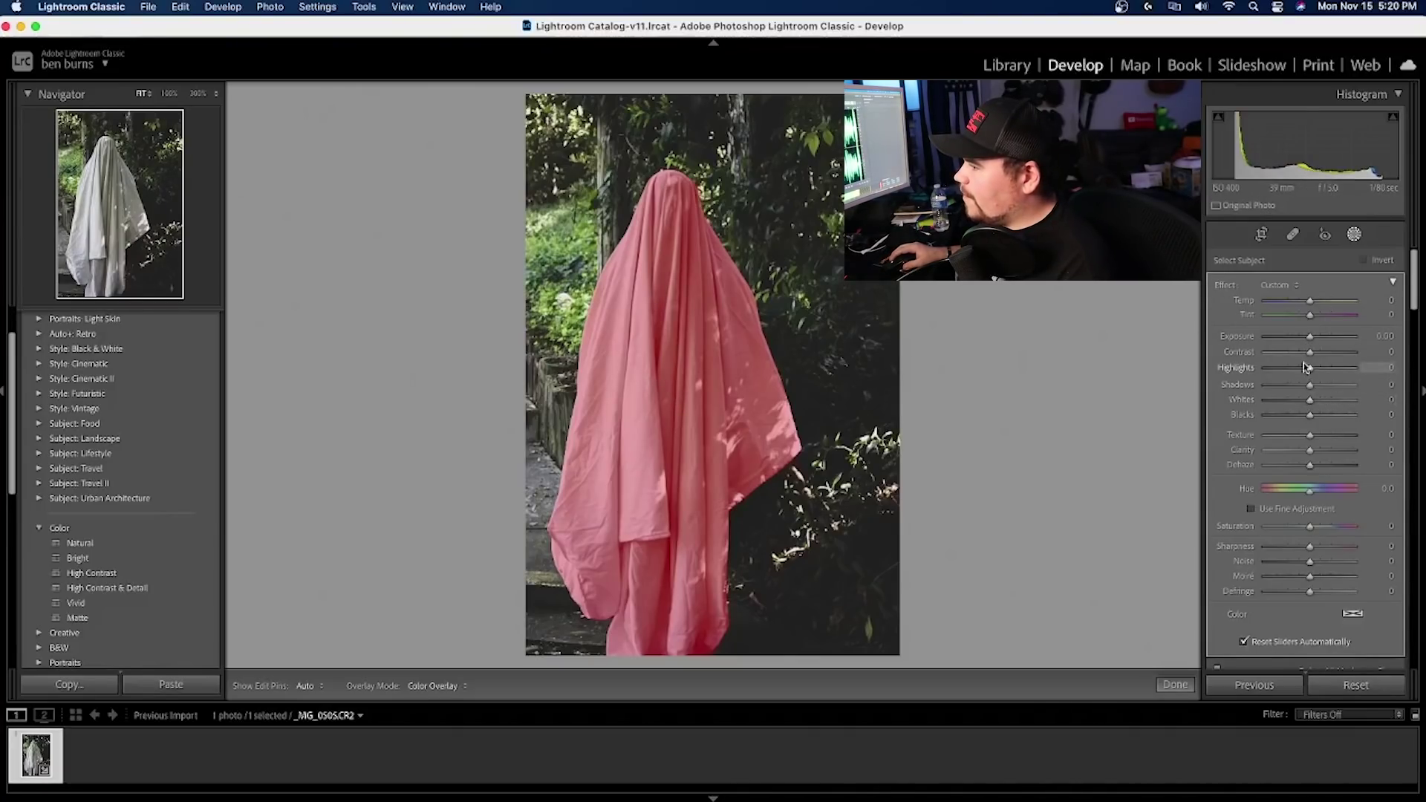
left_click_drag(1312, 356, 1312, 355)
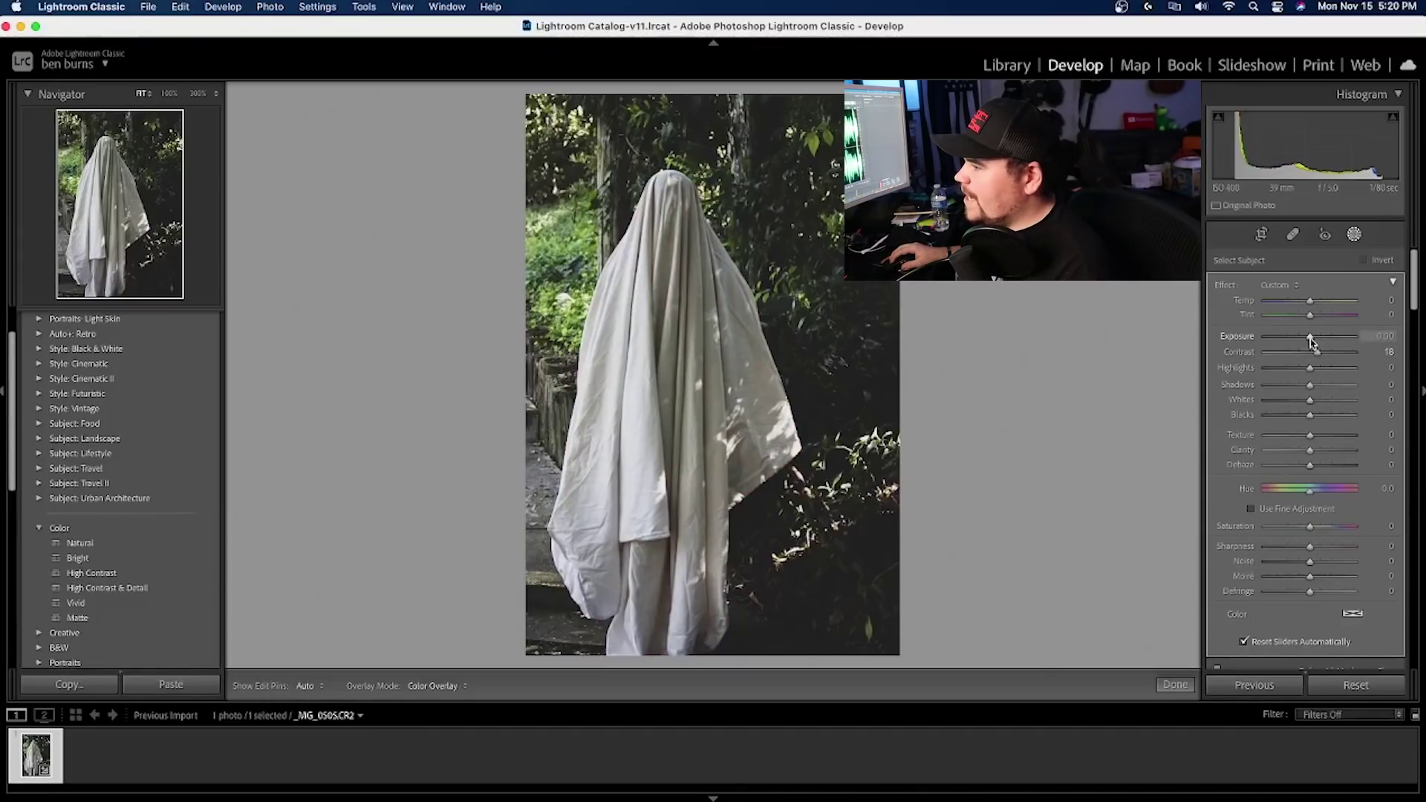
- Brighten the ghost mask with Exposure 0.33, Shadows 18 and Whites 13, then close it
left_click_drag(1311, 341, 1315, 343)
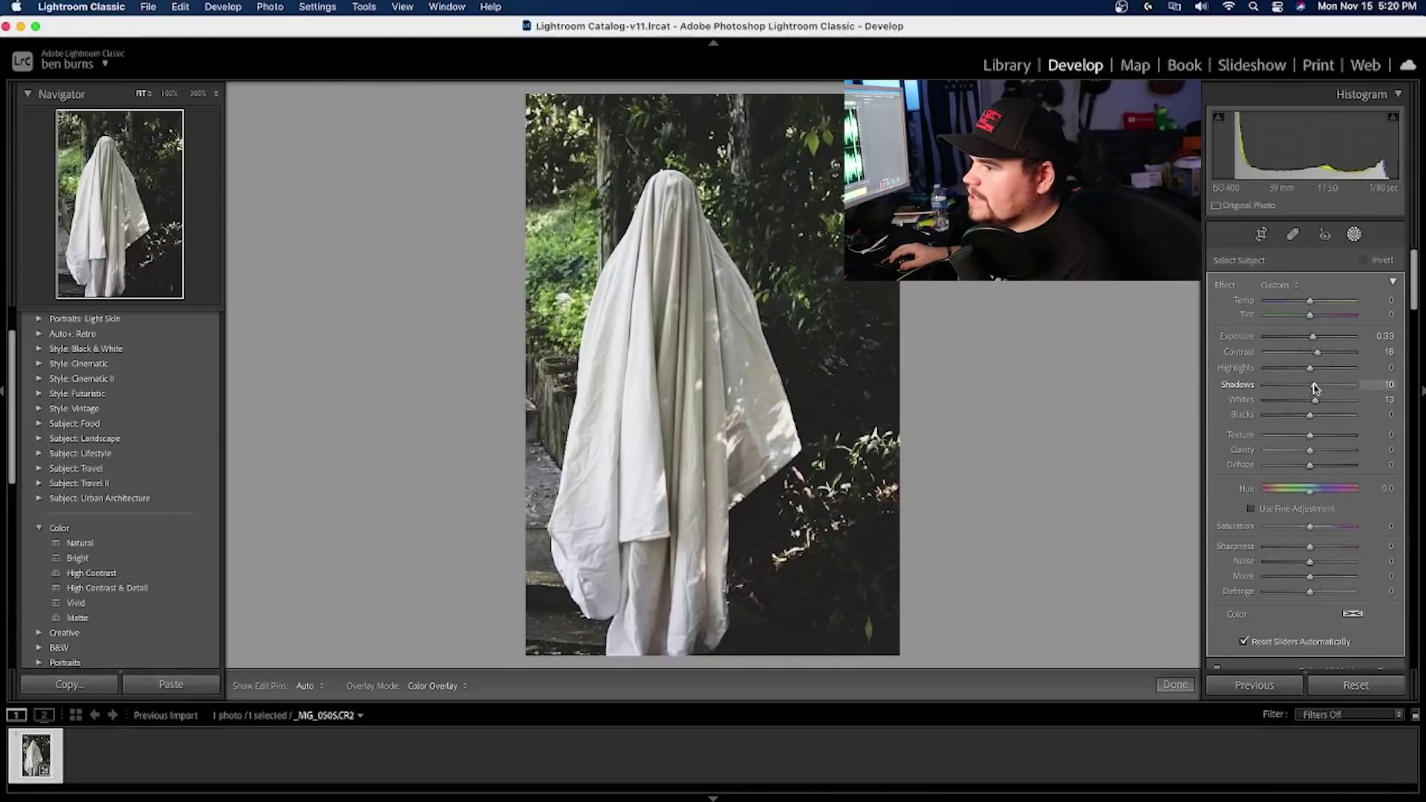
left_click_drag(1318, 387, 1316, 388)
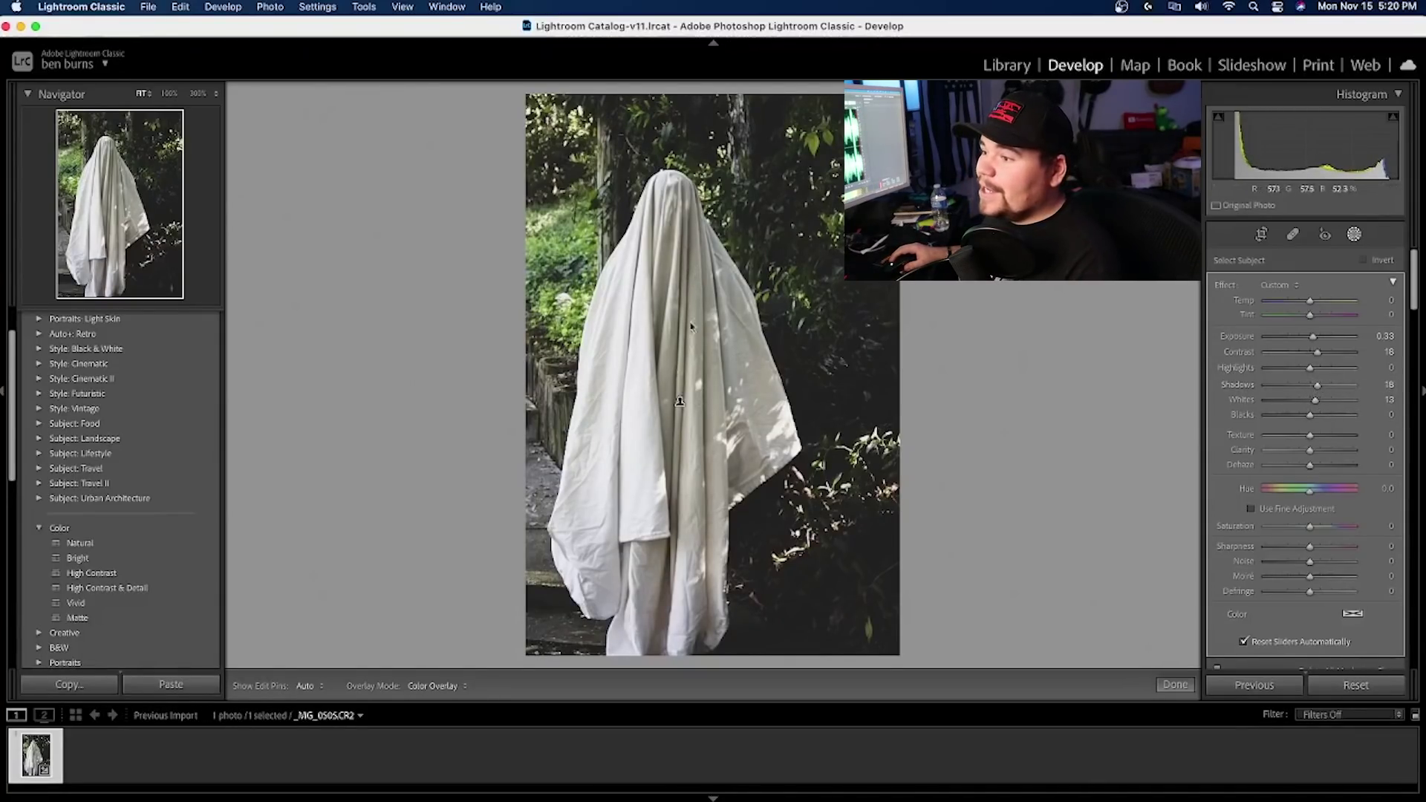
key("shift+w")
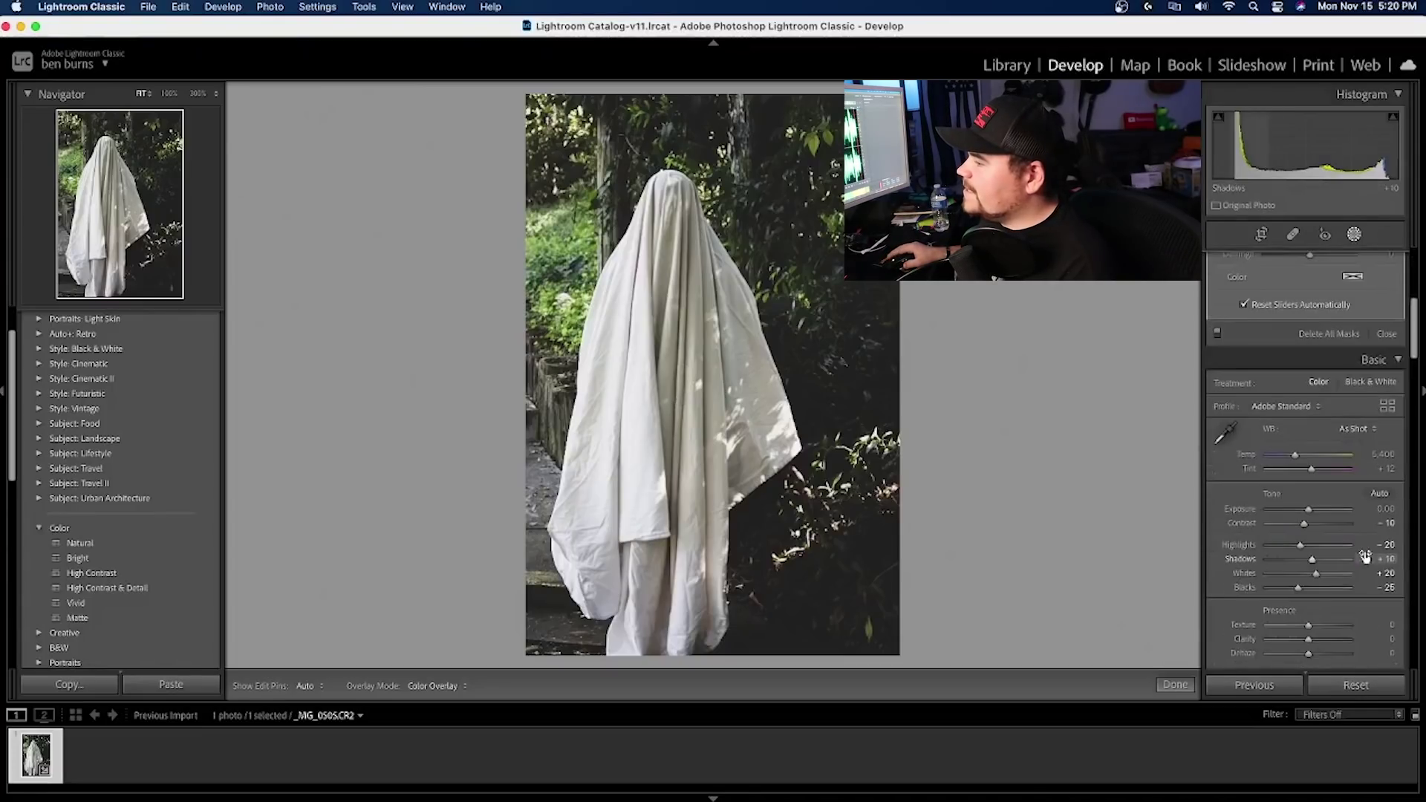
scroll(1367, 483, "down", 10)
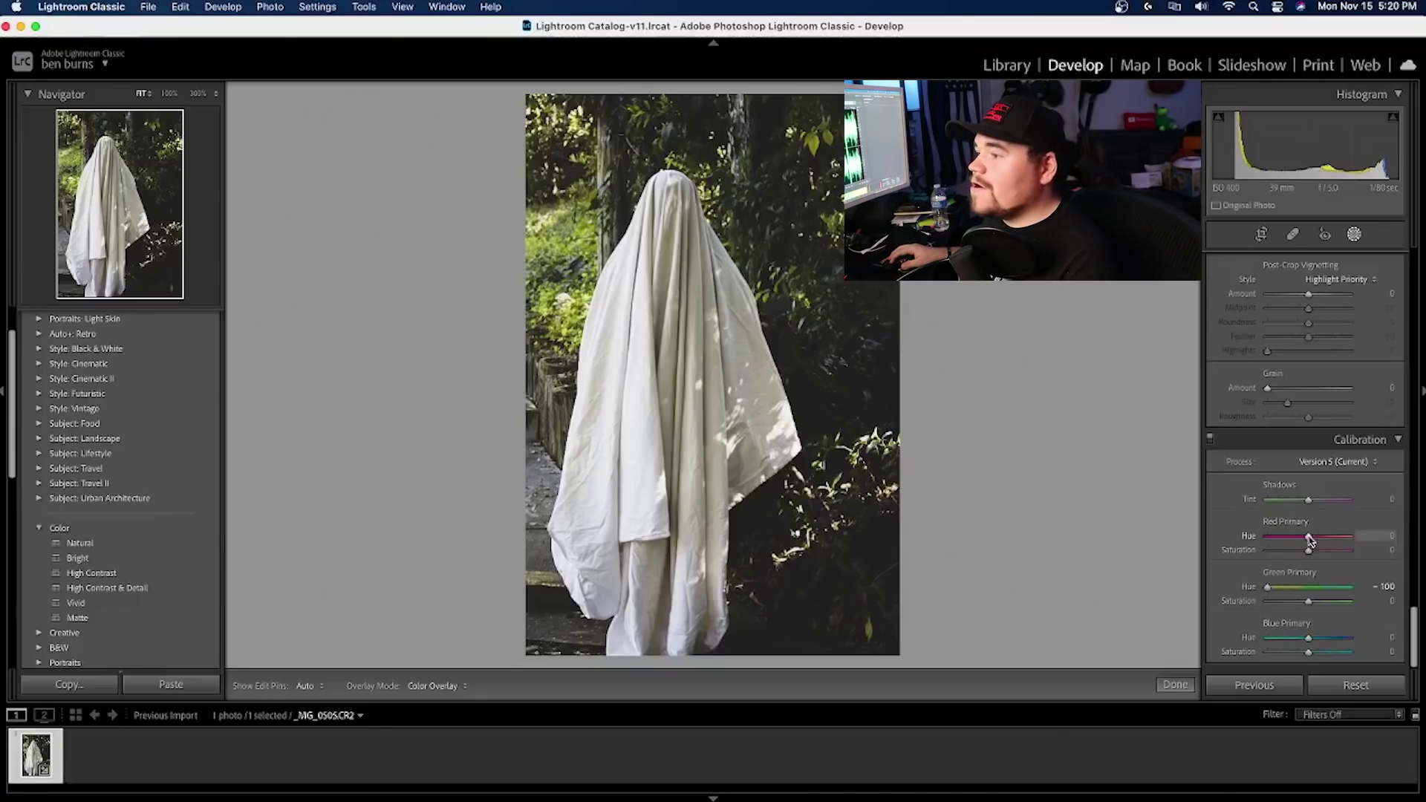
- Set Calibration Red Primary Hue to +100, alongside Green Primary Hue at −100
left_click_drag(1323, 543, 1355, 544)
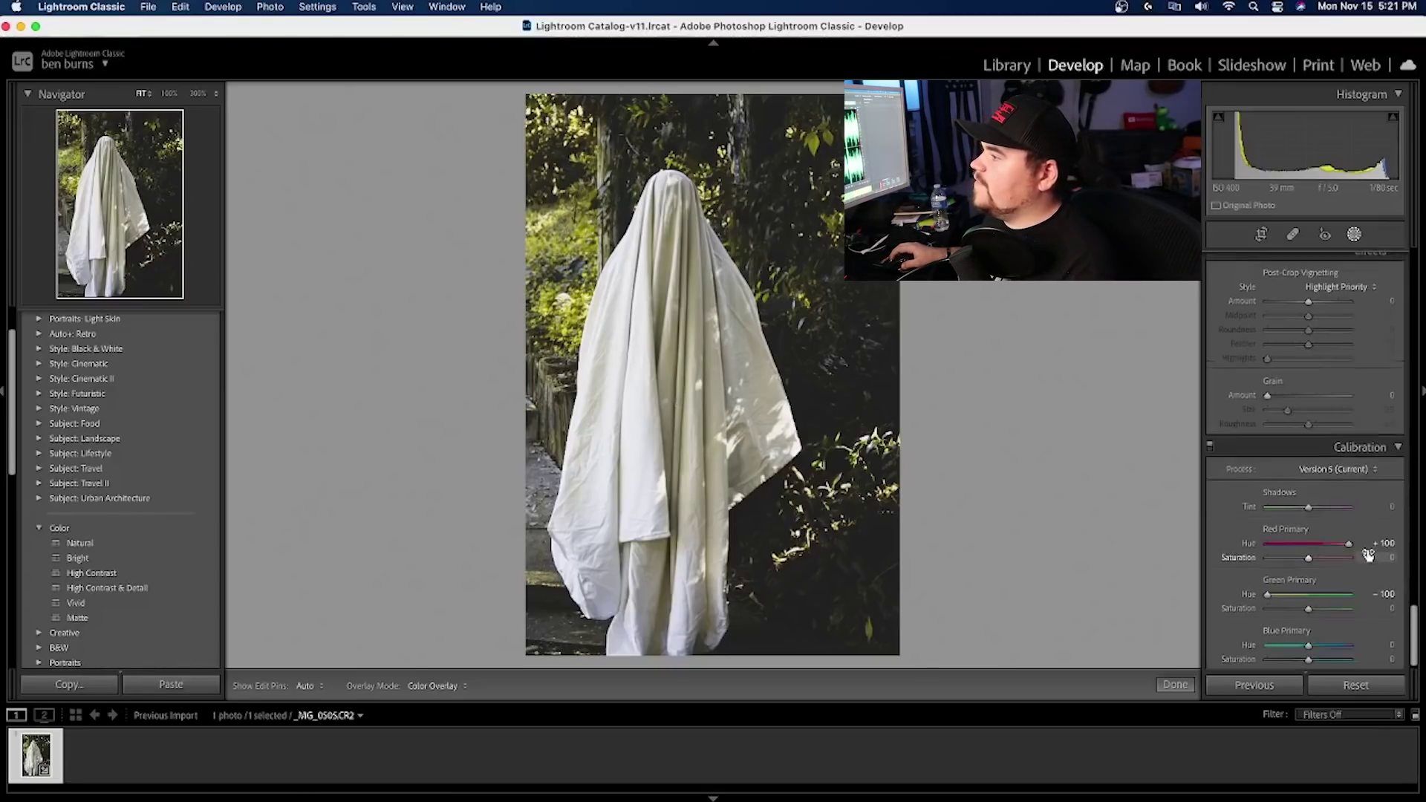
scroll(1363, 564, "up", 5)
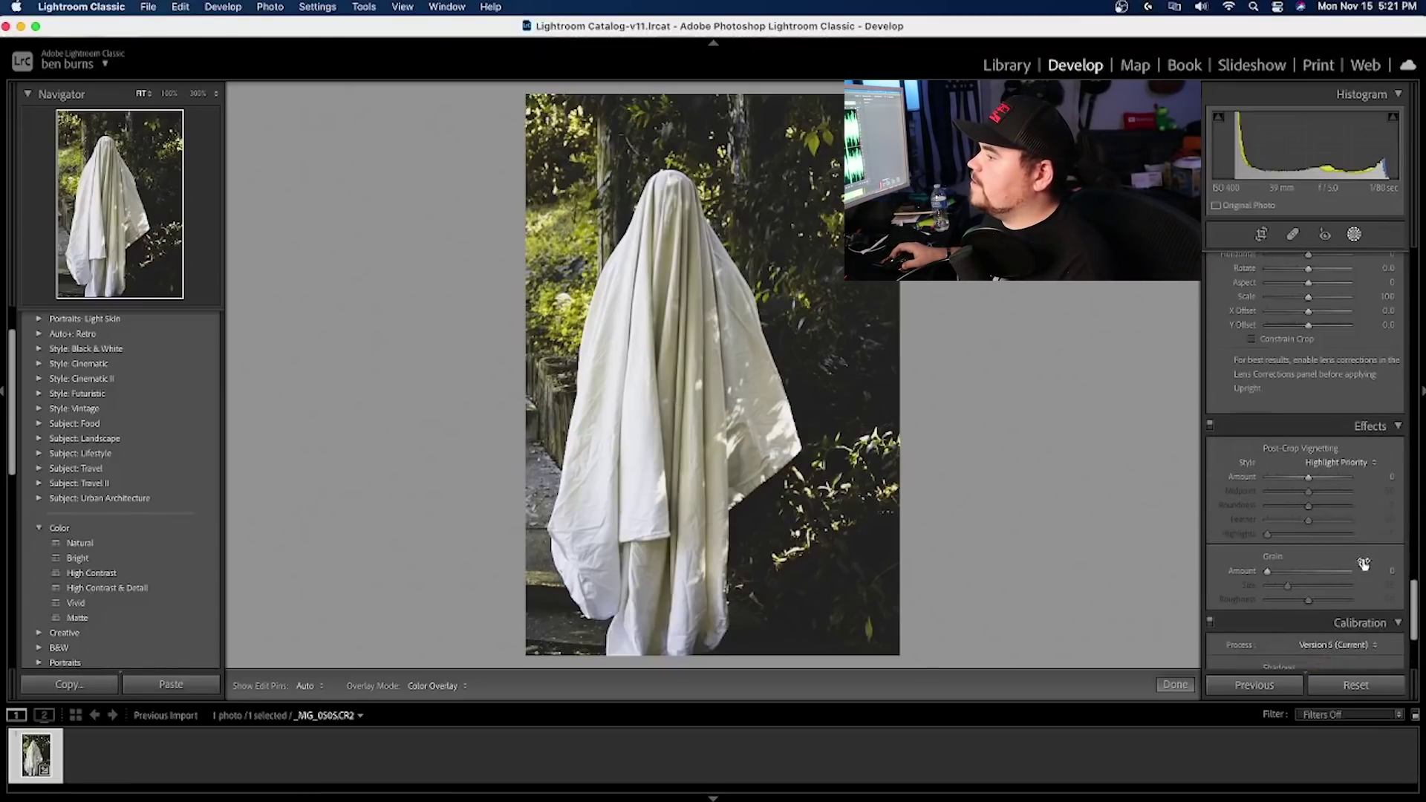
left_click(1398, 349)
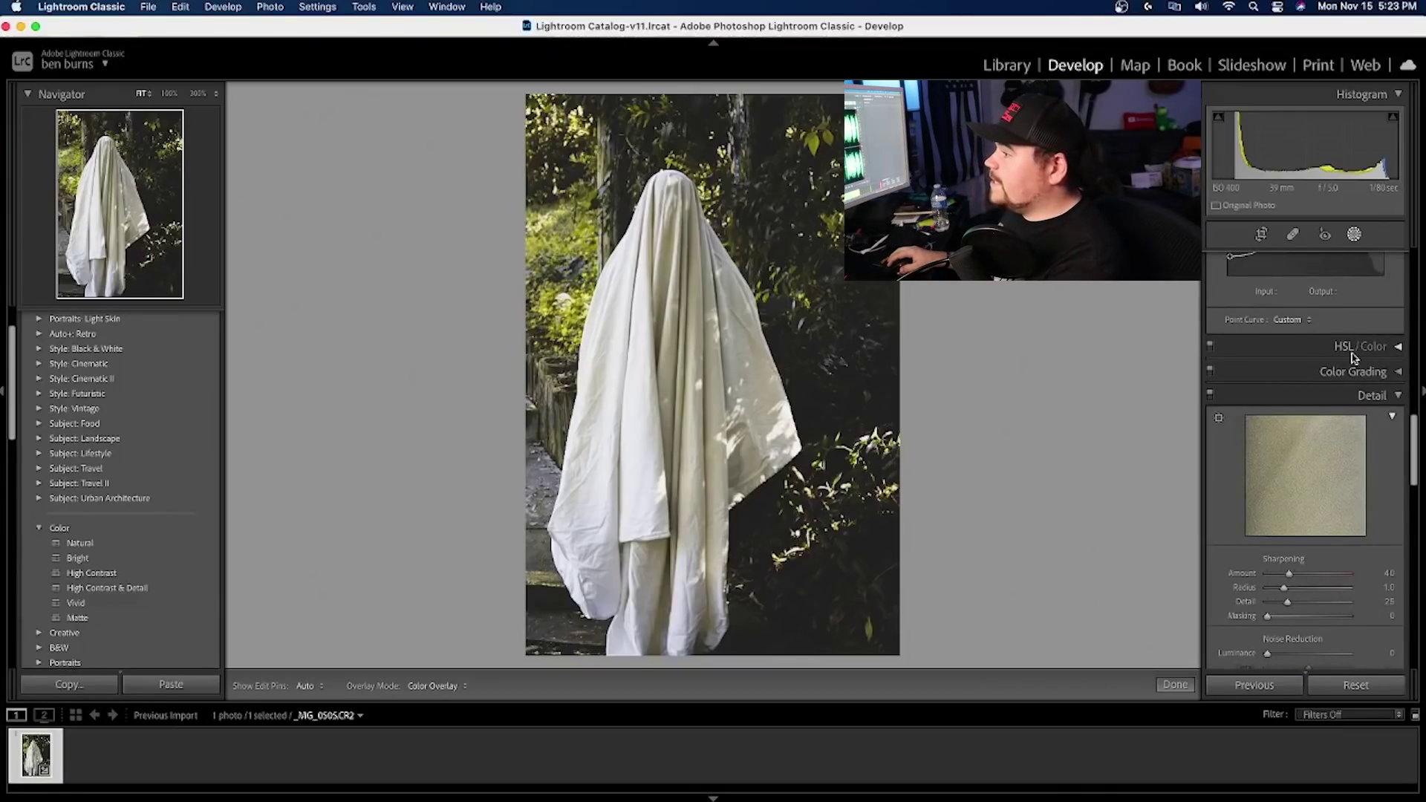
- Shift the HSL Hue sliders to Yellow −67 and Green −66
left_click(1398, 349)
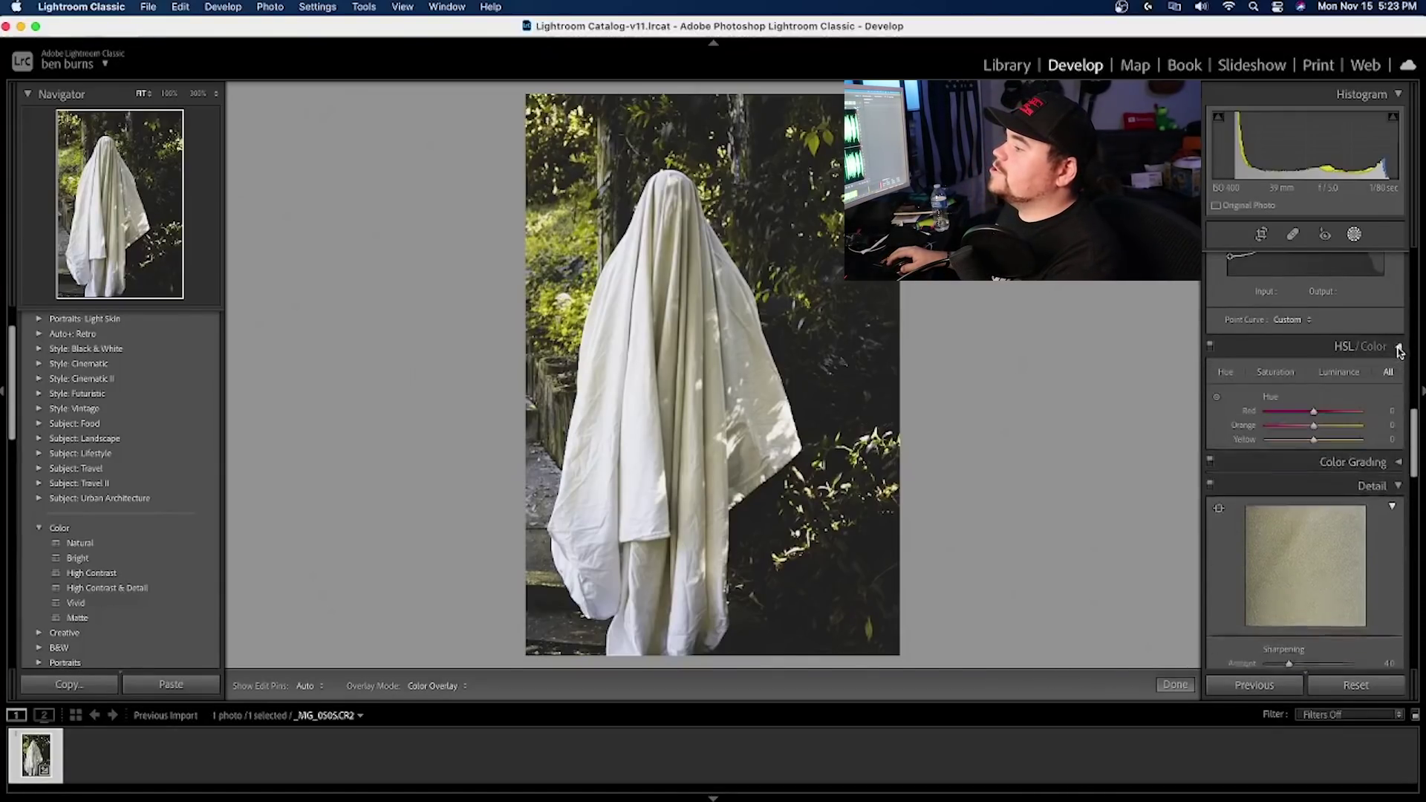
scroll(1378, 436, "down", 2)
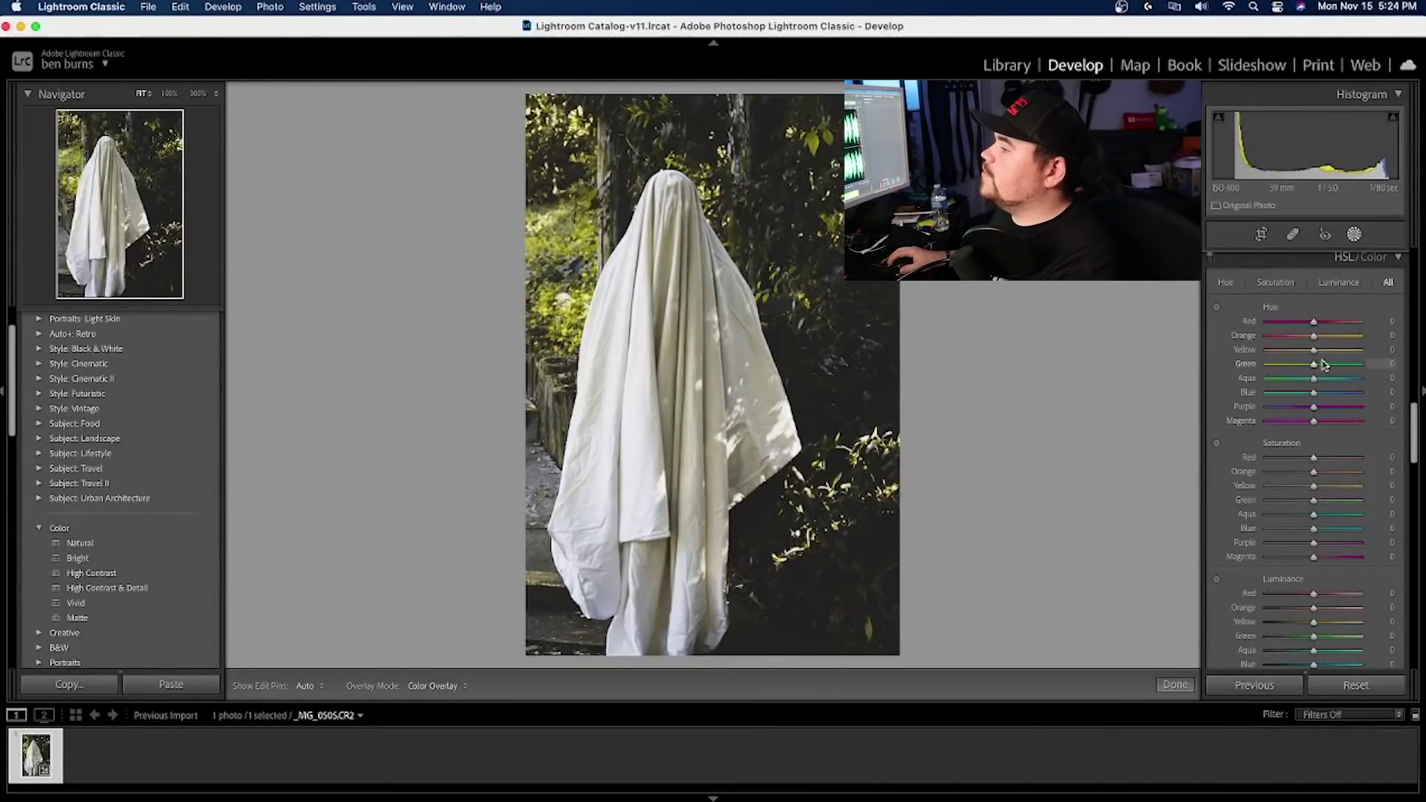
left_click_drag(1299, 355, 1282, 351)
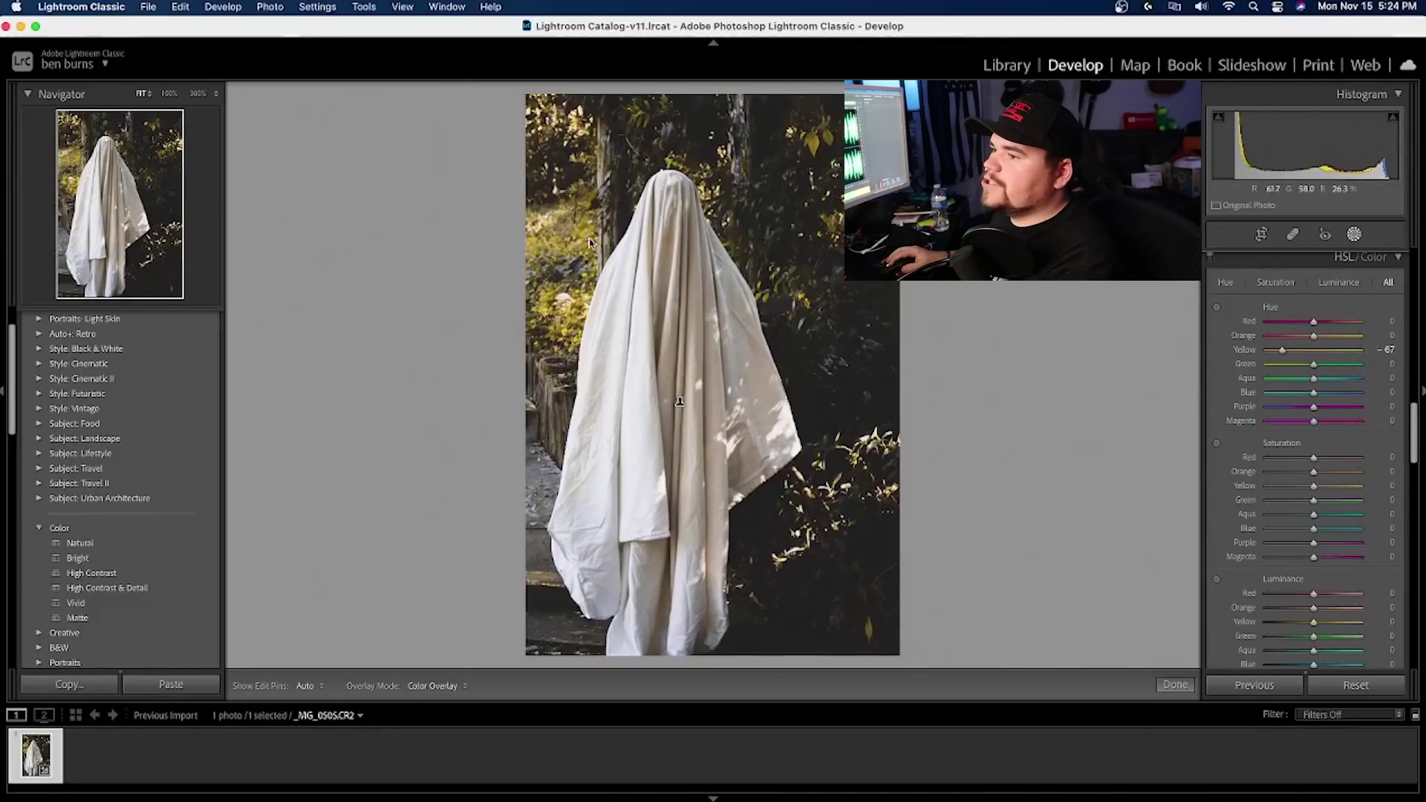
- Zoom in on the upper-left foliage to check the golden tones, then view the whole photo
left_click(80, 161)
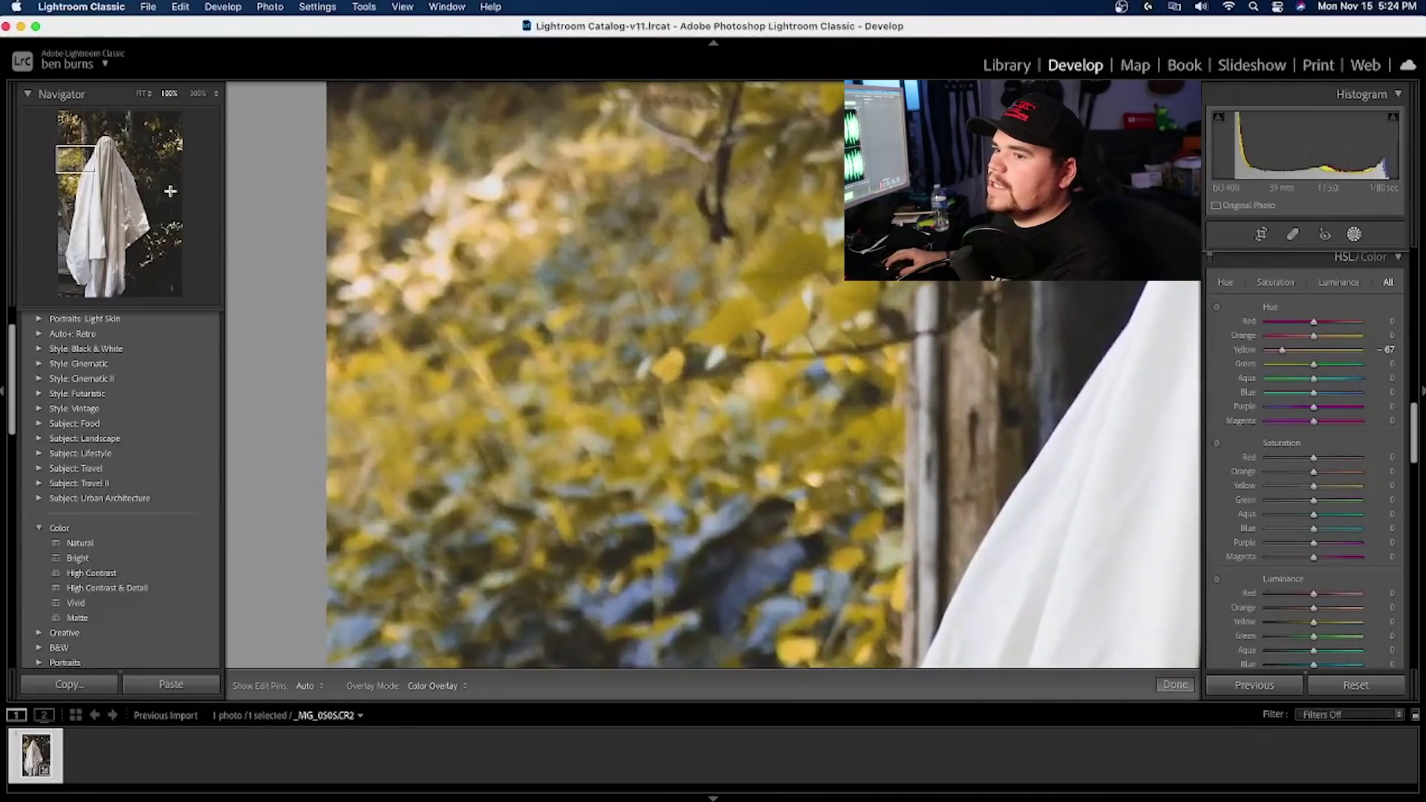
key("z")
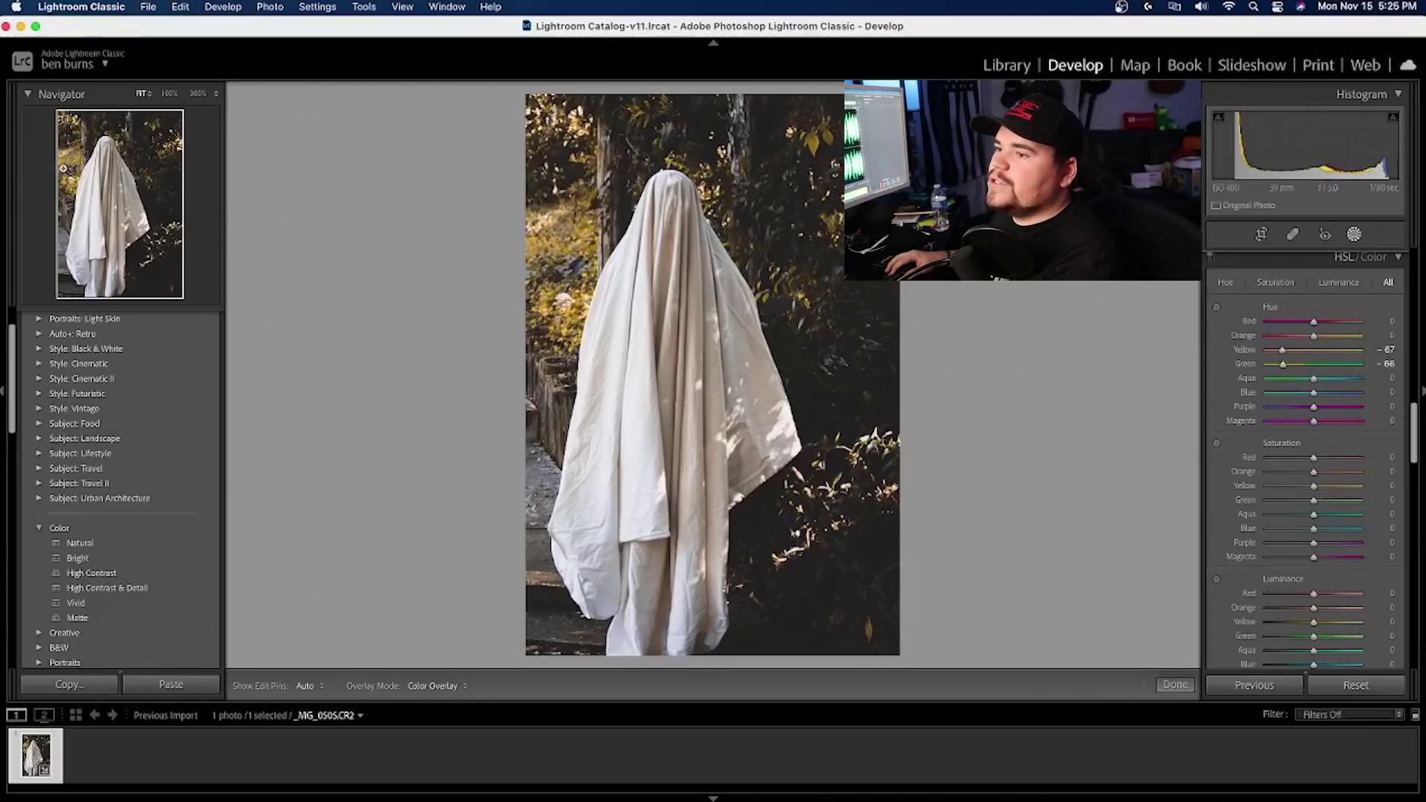
left_click(74, 163)
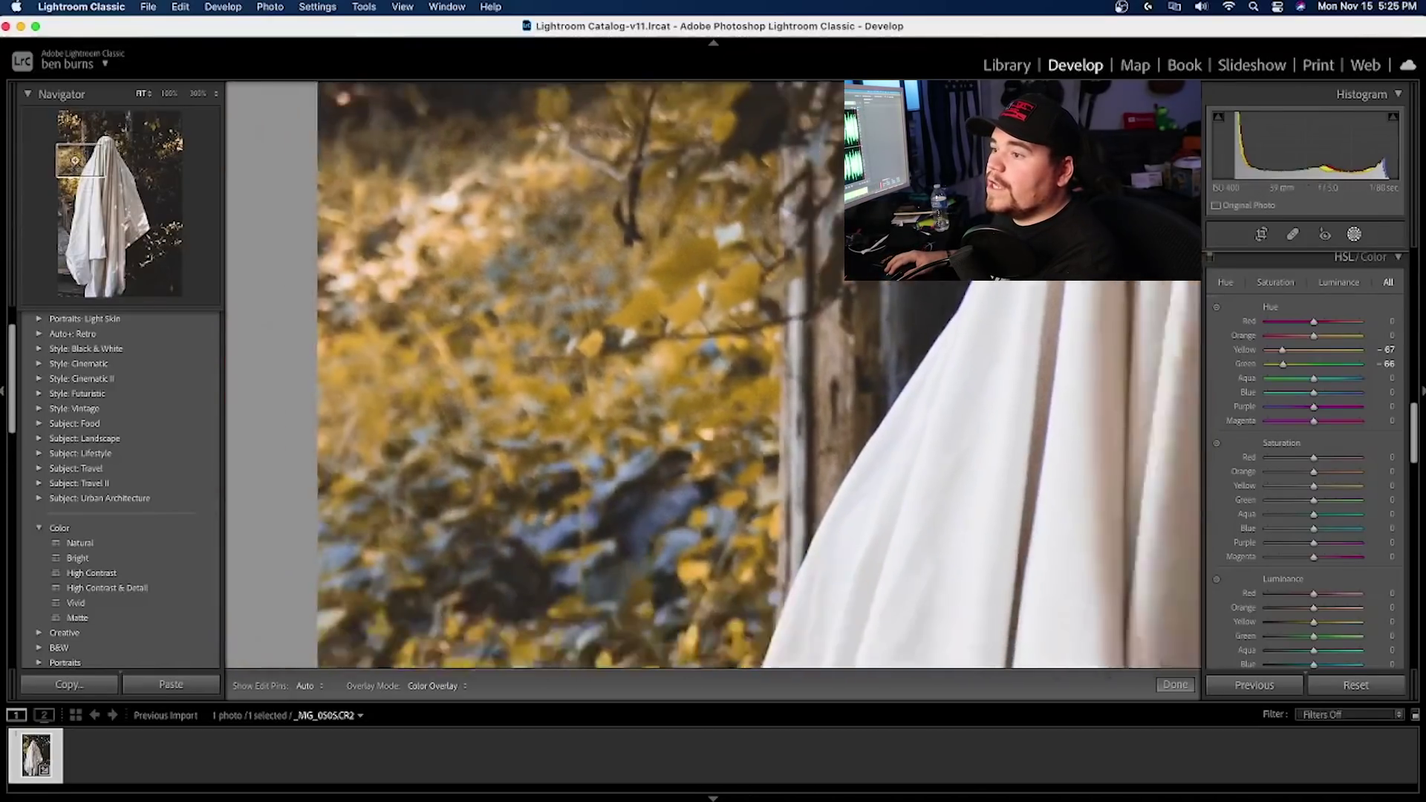
left_click(865, 557)
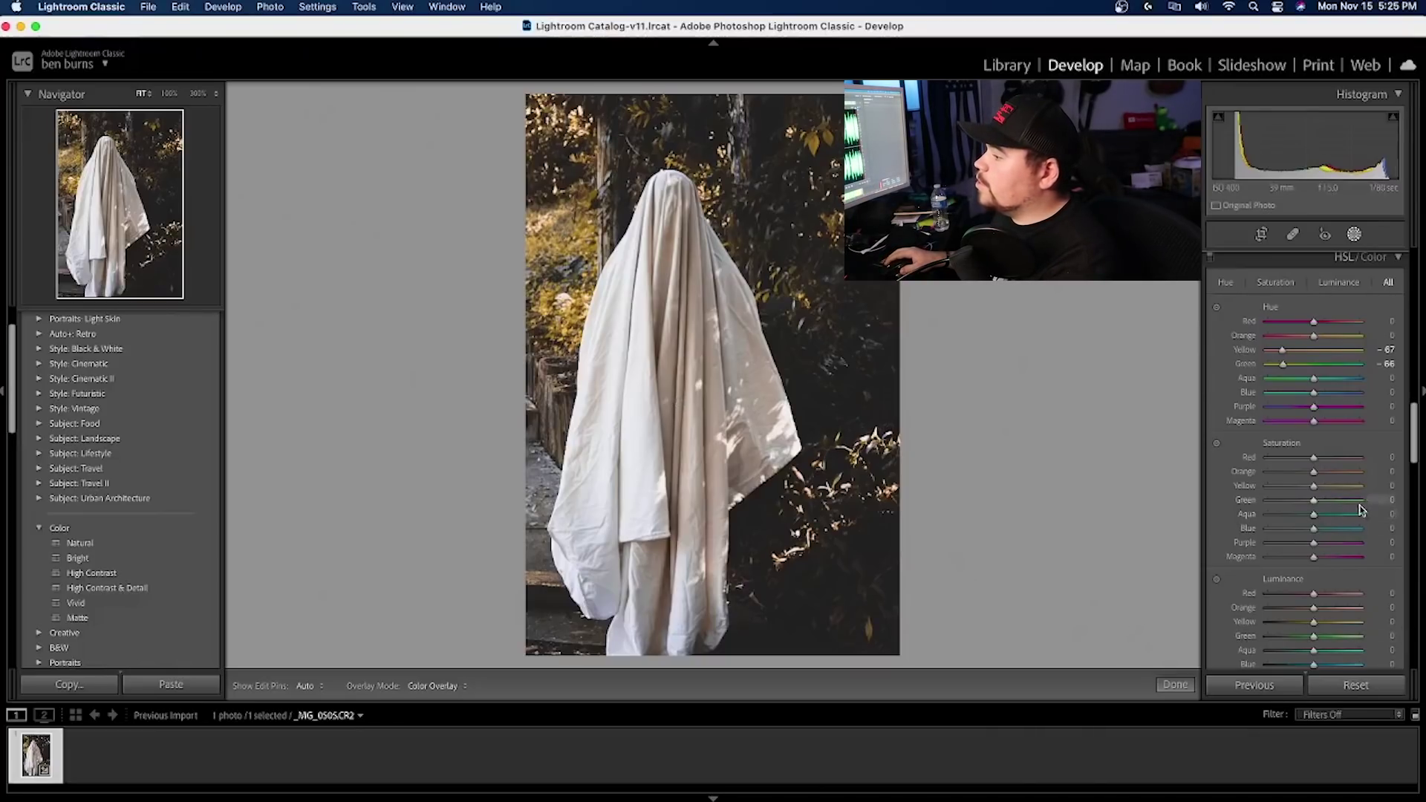
- Set Orange and Yellow Saturation to +25/+19 and Luminance to +29/+34
scroll(1373, 509, "down", 4)
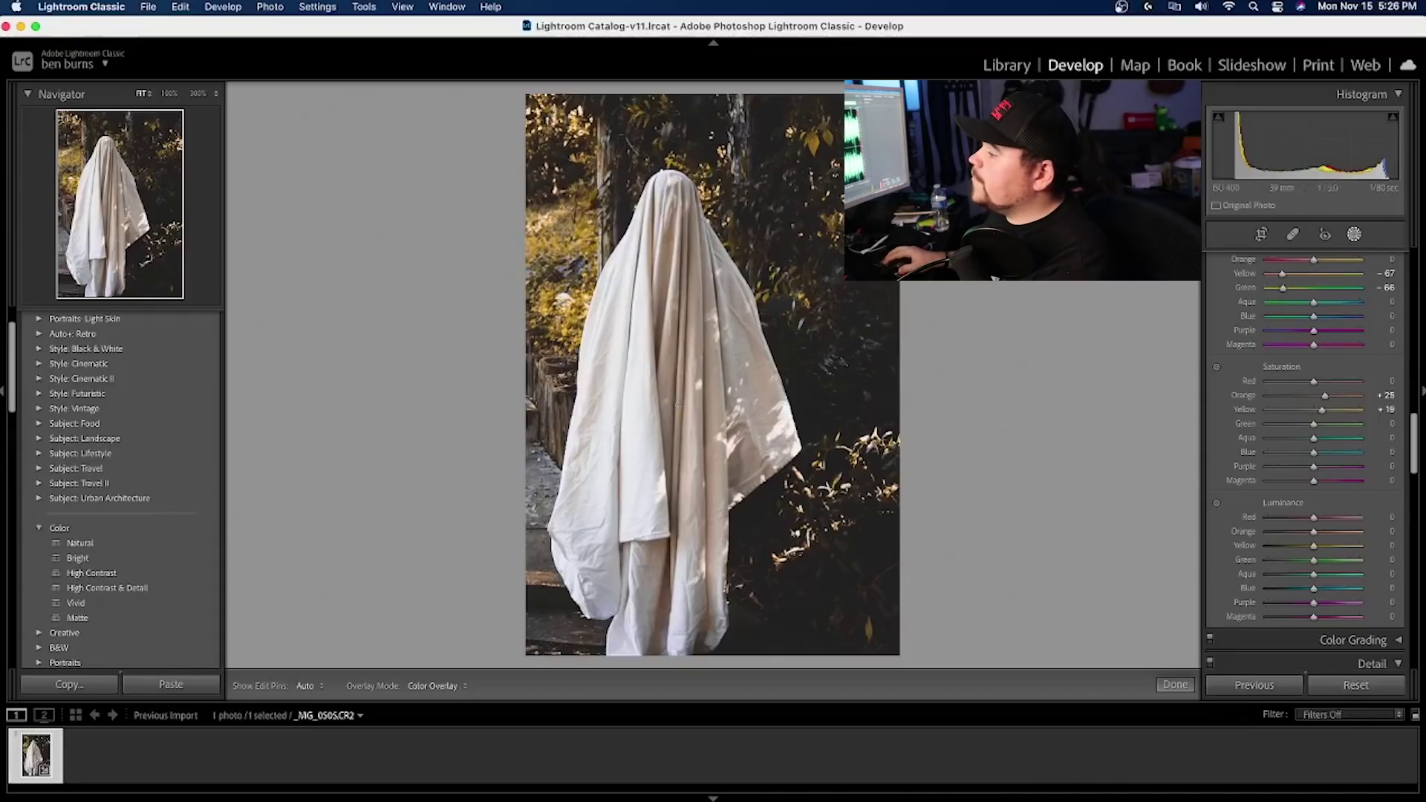
scroll(1375, 504, "down", 5)
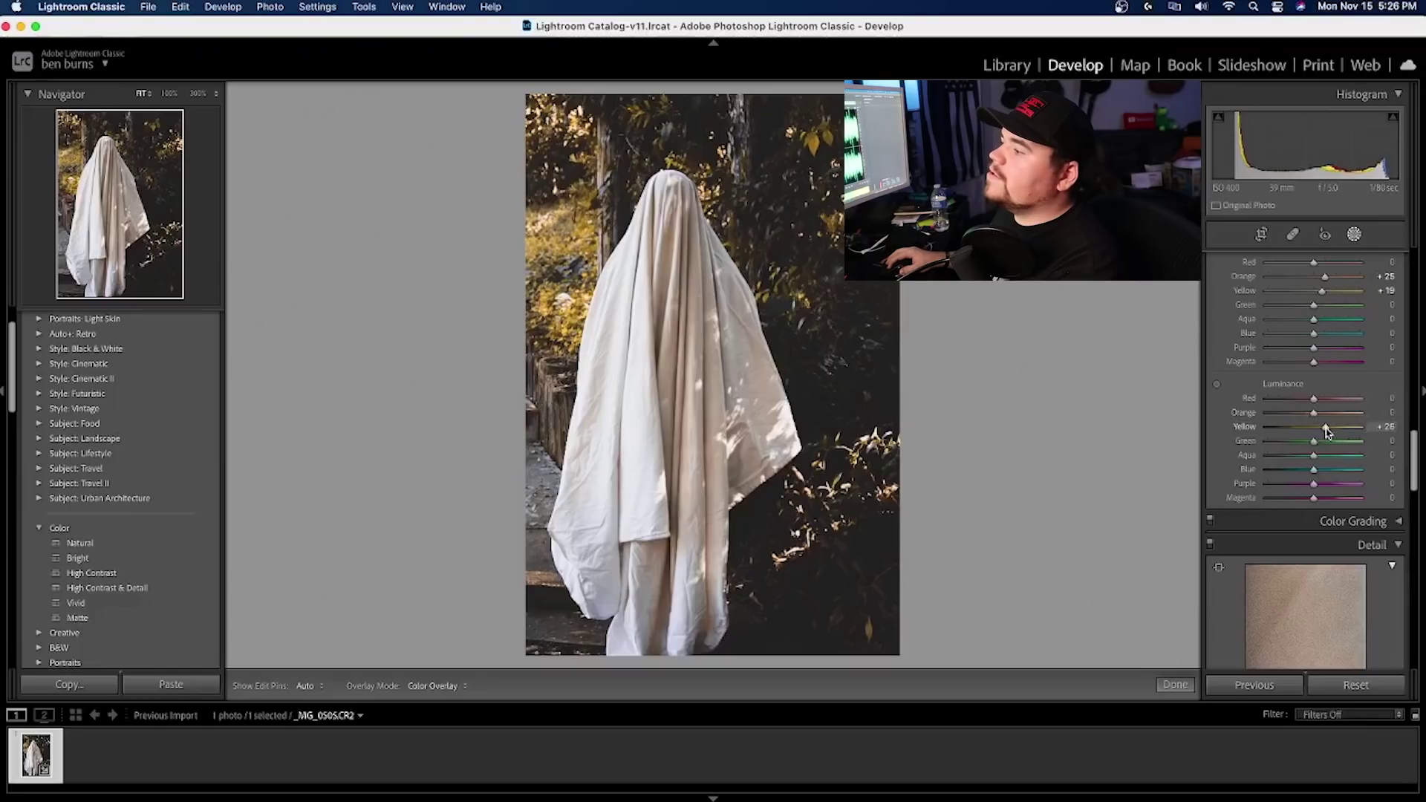
left_click_drag(1329, 433, 1331, 431)
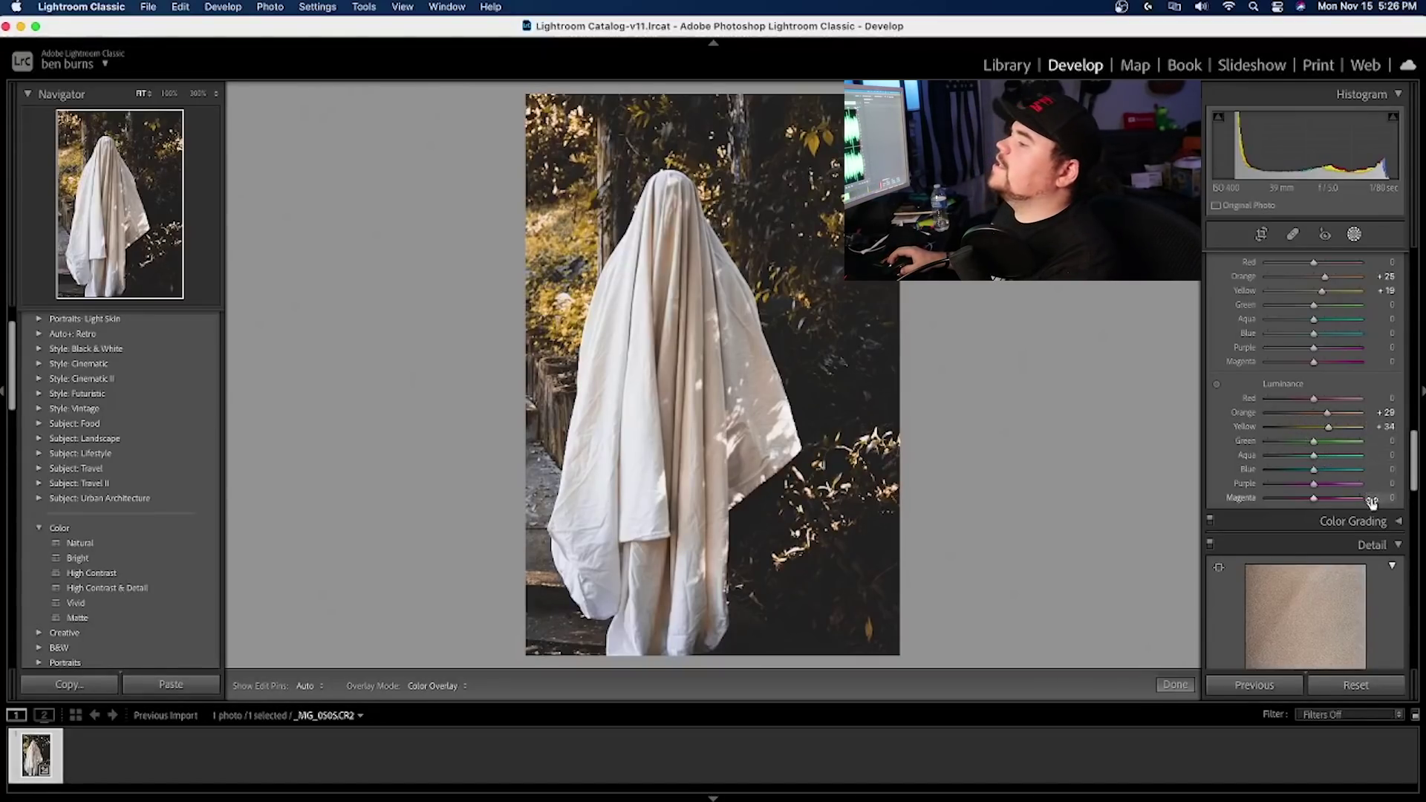
scroll(1349, 497, "down", 5)
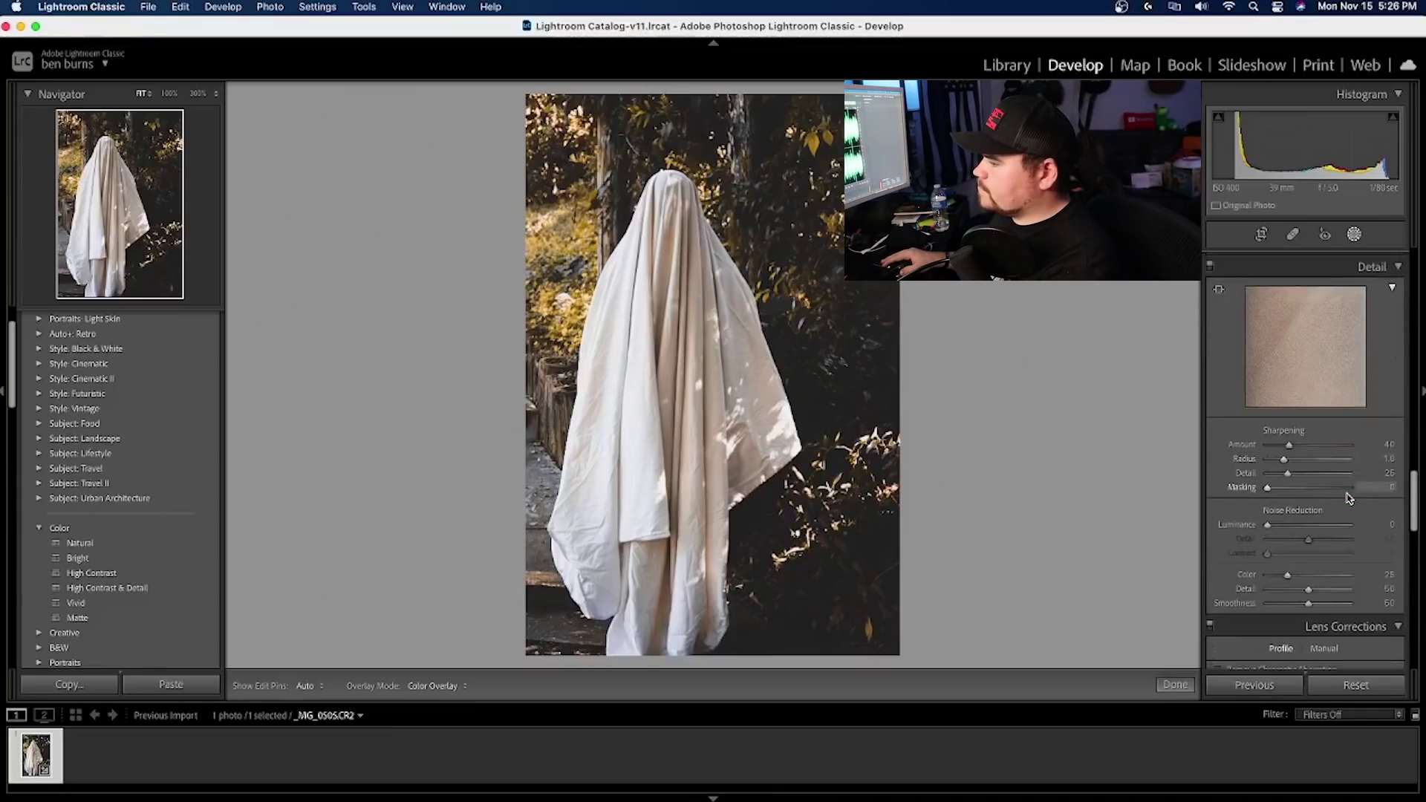
- Remove chromatic aberration and enable the Canon EF-S 18-55mm lens profile with vignetting at 80
scroll(1349, 497, "down", 3)
scroll(1294, 524, "down", 3)
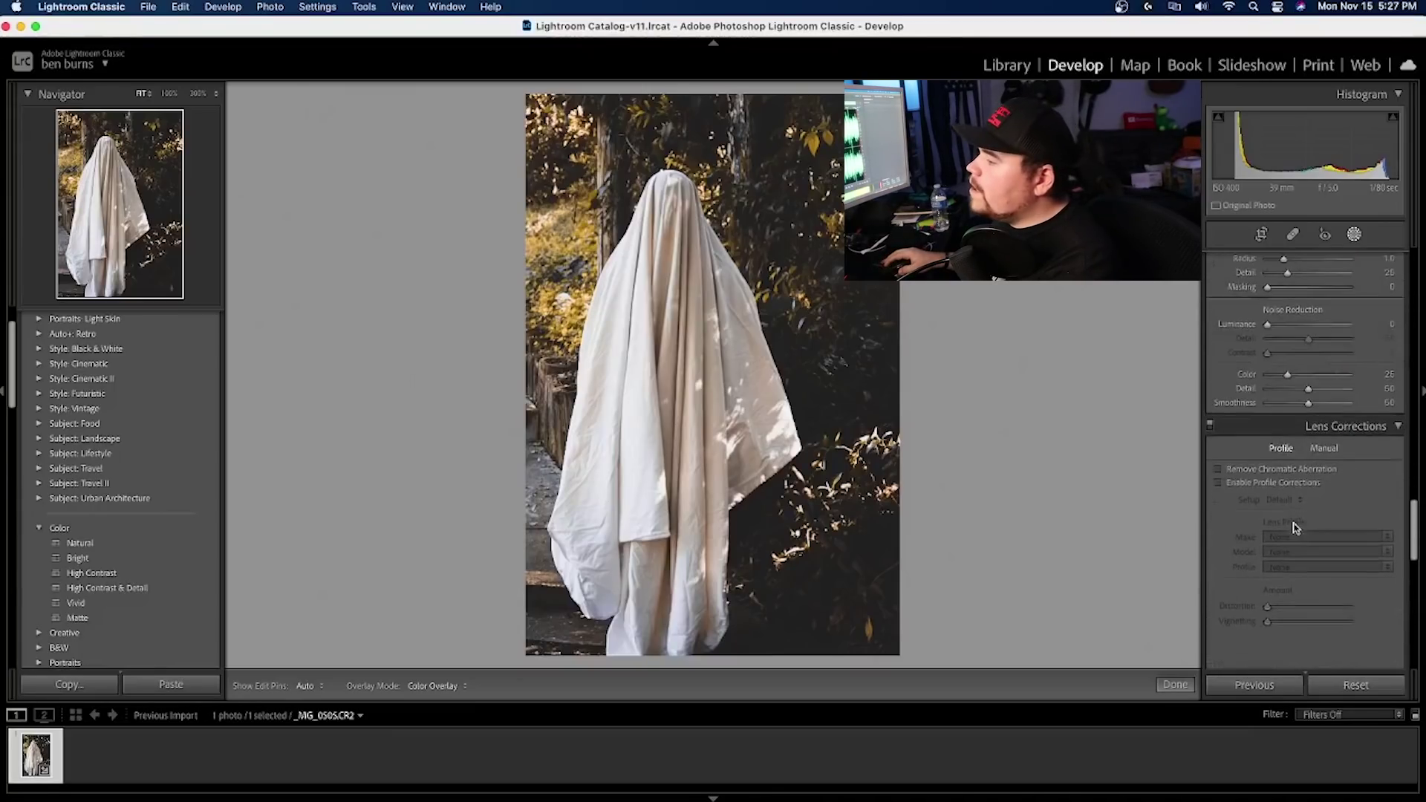
scroll(1294, 526, "down", 1)
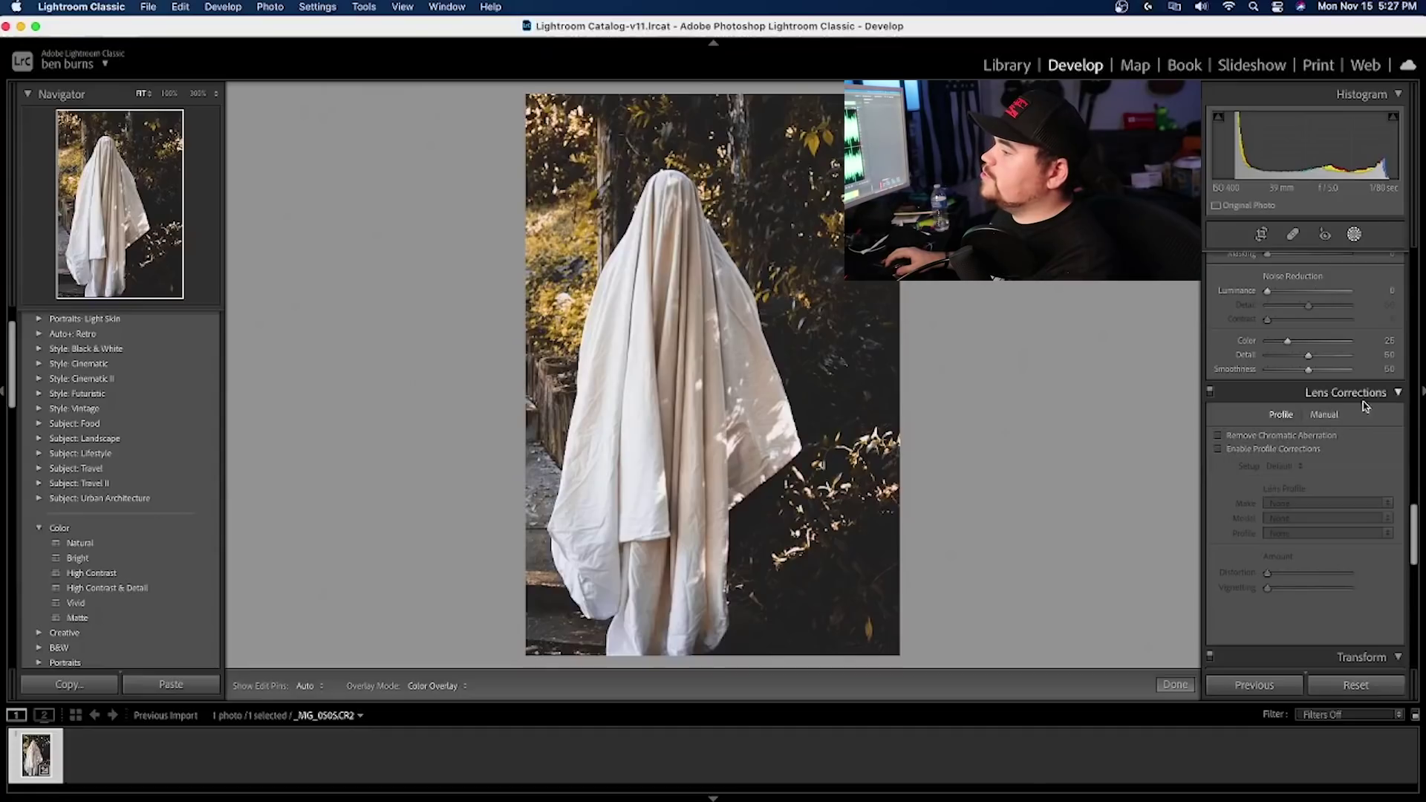
left_click(1292, 437)
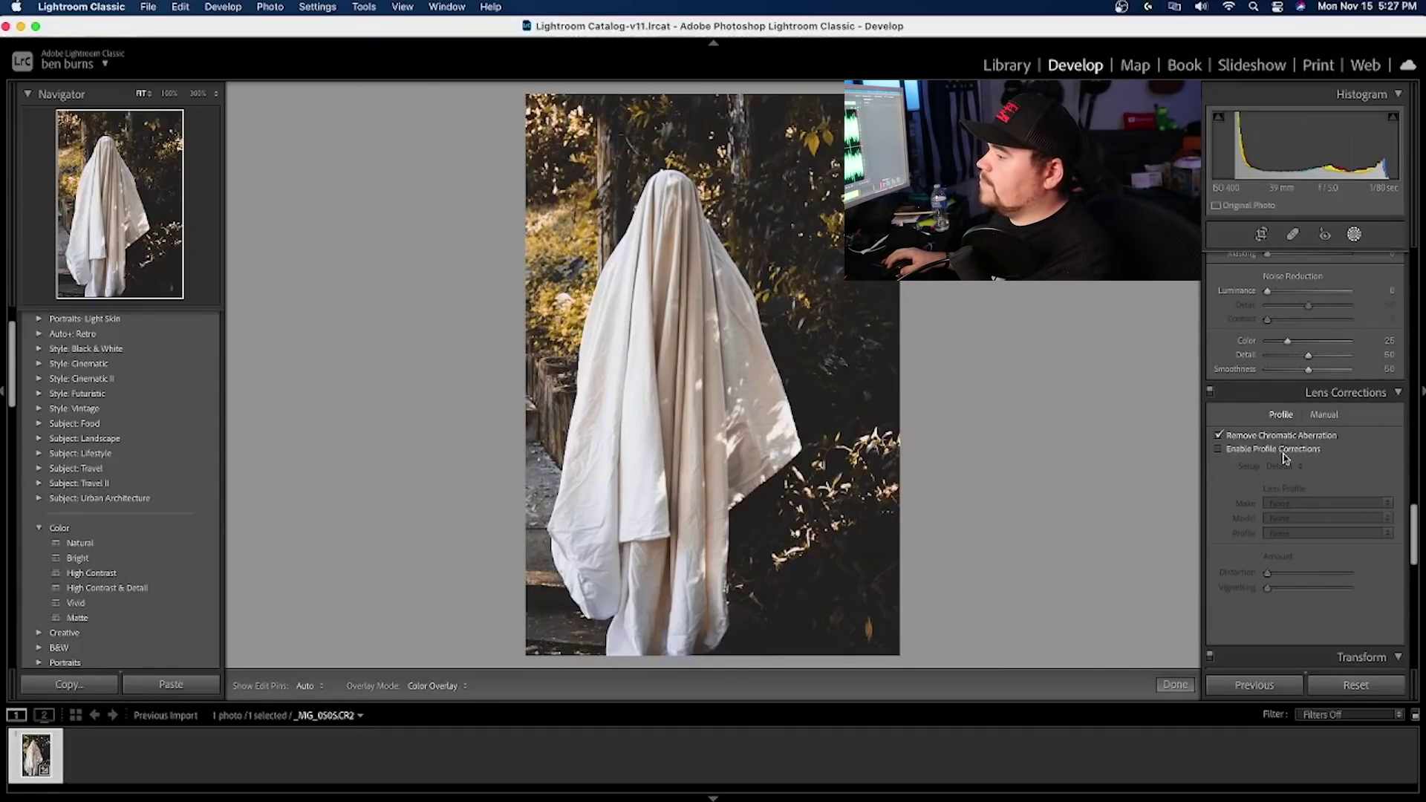
left_click(1245, 451)
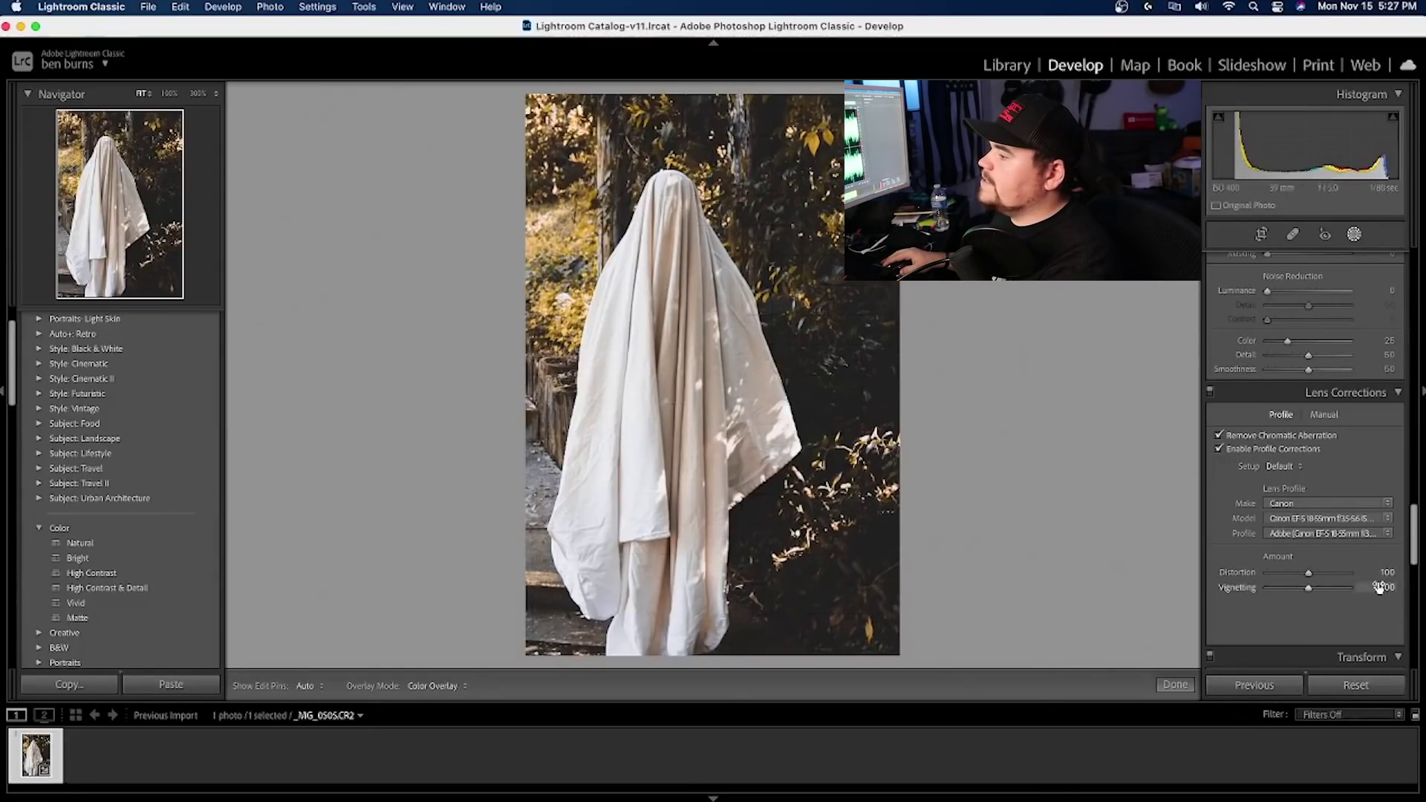
scroll(1372, 591, "down", 3)
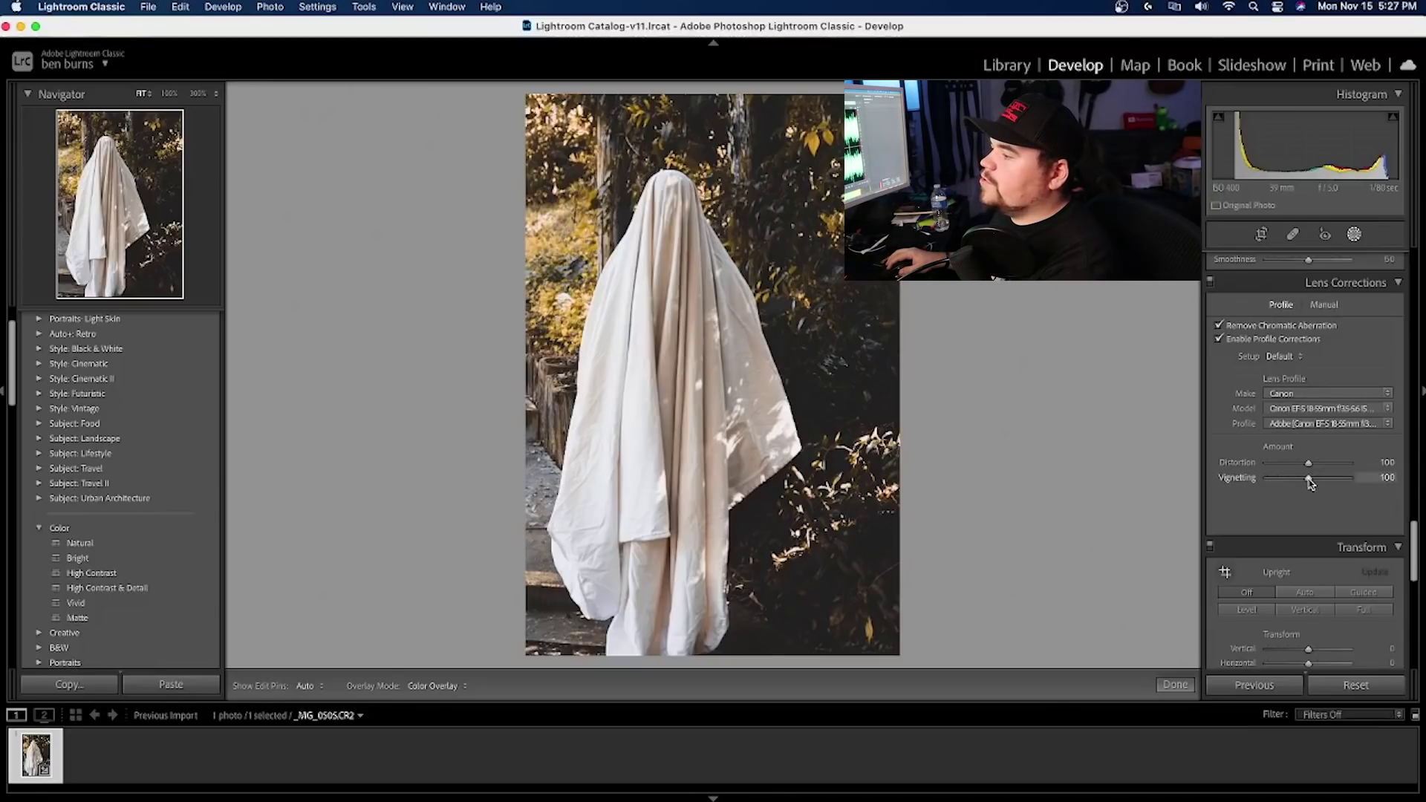
mouse_move(1310, 482)
left_mouse_down()
mouse_move(1263, 483)
mouse_move(1330, 486)
mouse_move(1266, 487)
mouse_move(1304, 486)
left_mouse_up()
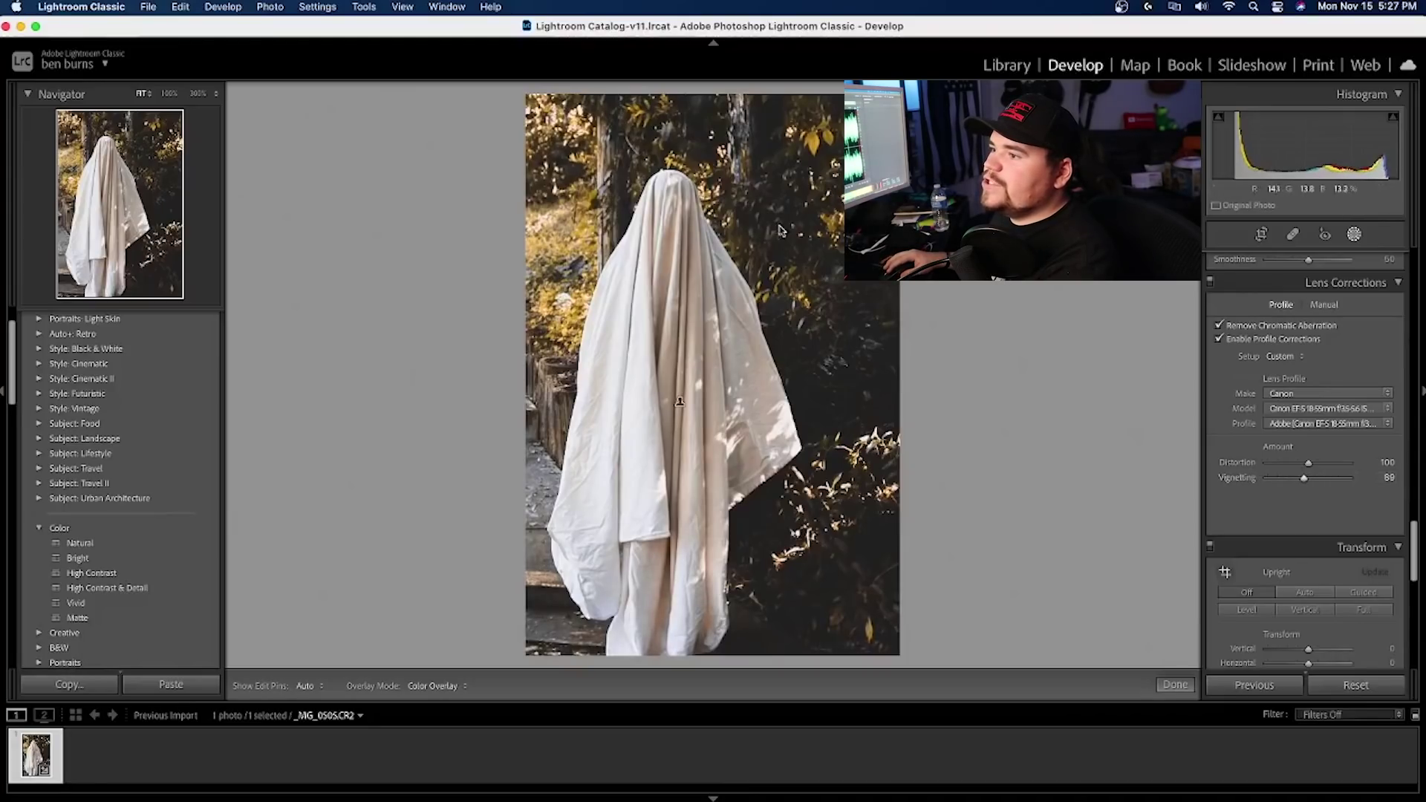